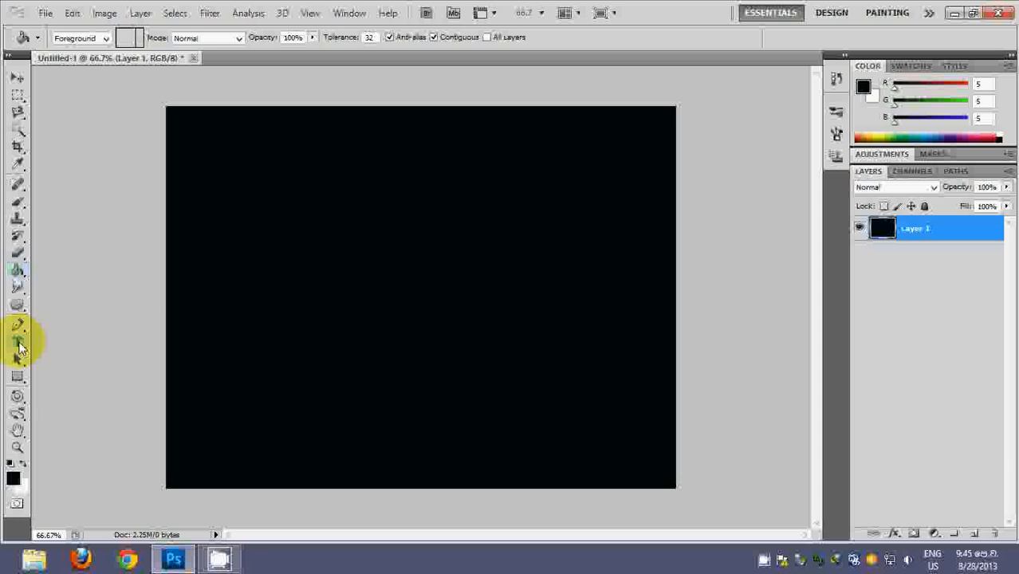
Add a first name as white 14 pt Arial text and move it to the middle of the black canvas
left_click(18, 343)
left_click(309, 272)
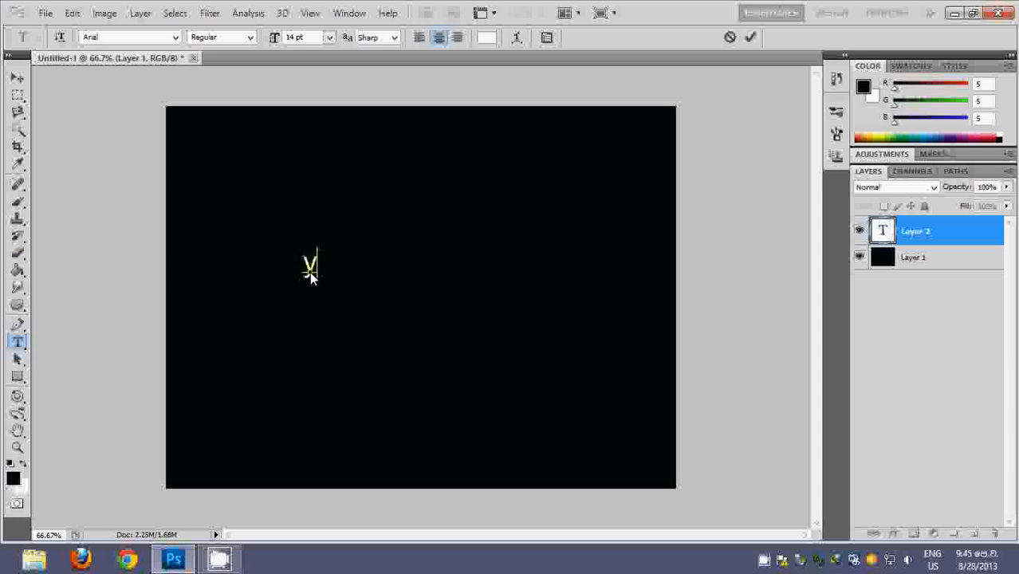
type("yasiru")
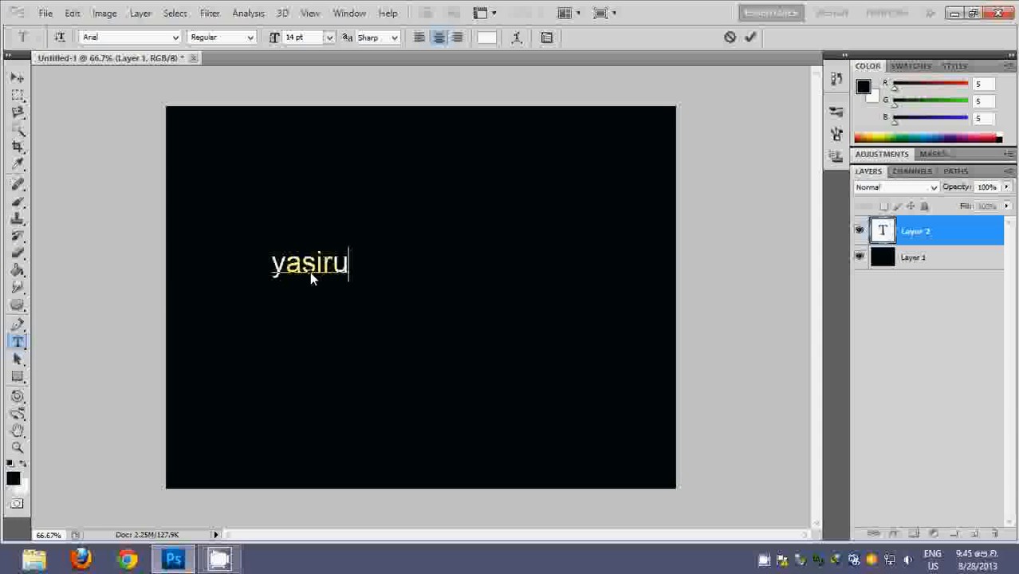
left_click(18, 78)
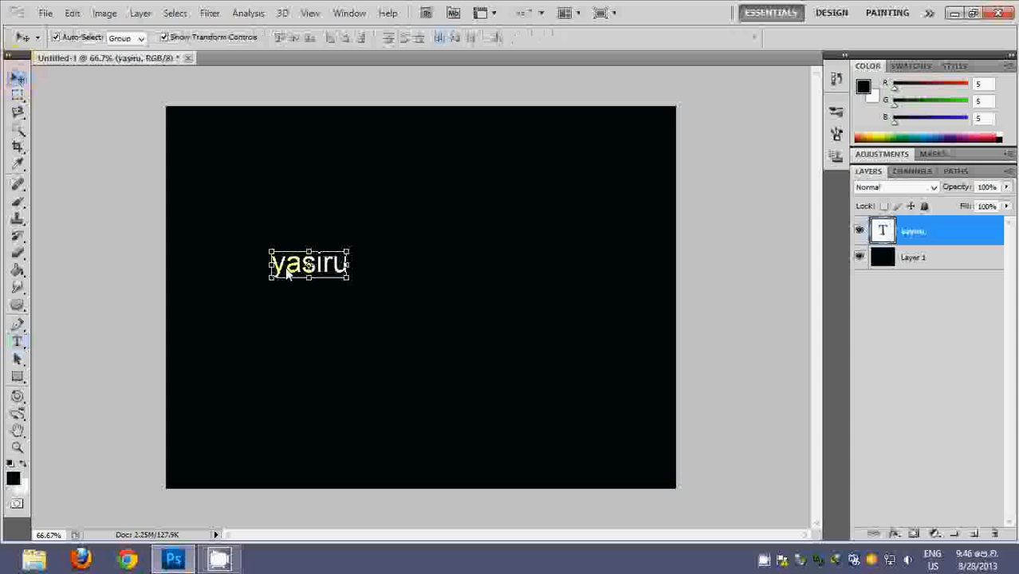
left_click_drag(289, 272, 380, 288)
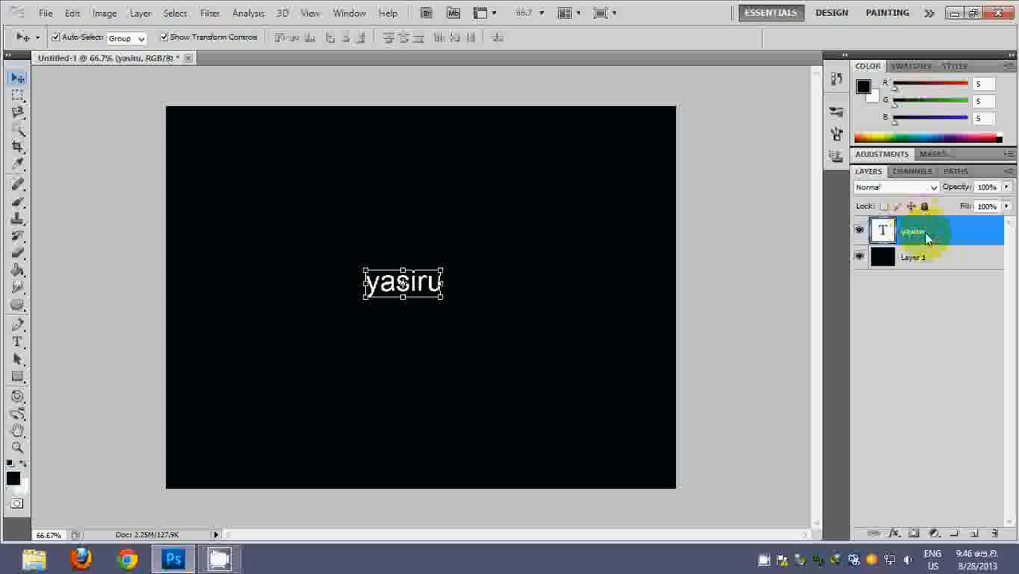
Rasterize the name's text layer
left_click(899, 228)
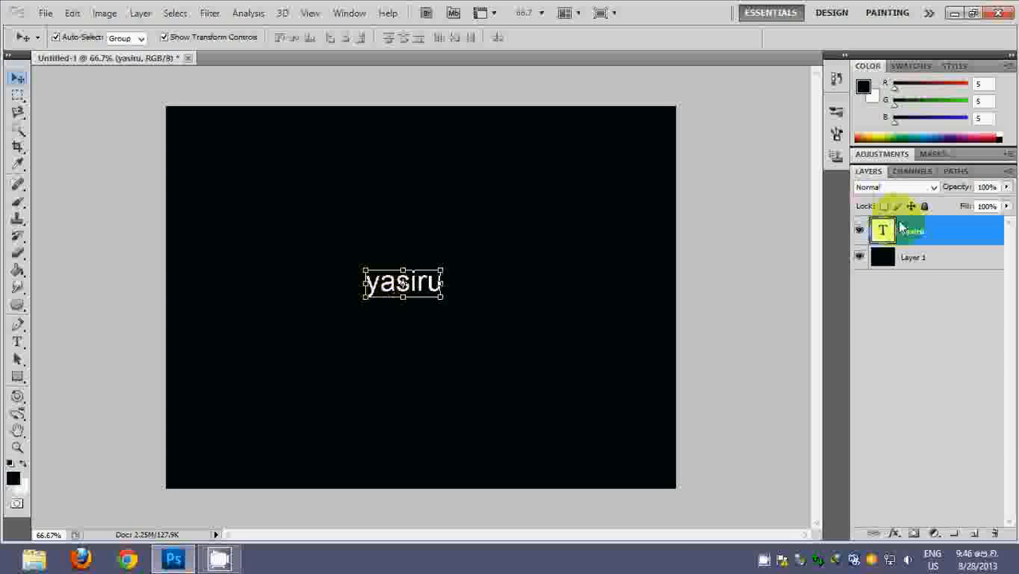
right_click(906, 231)
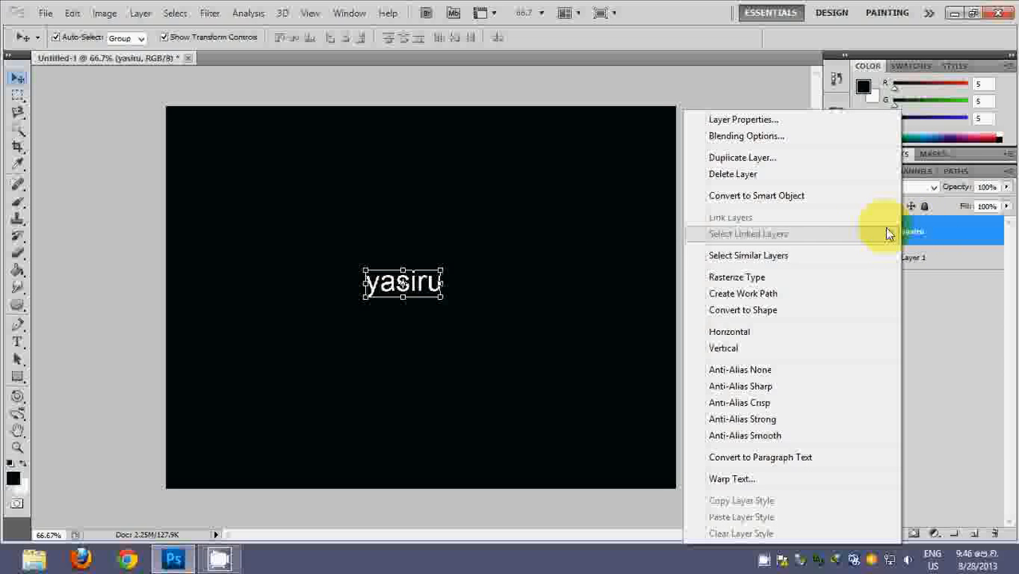
left_click(742, 278)
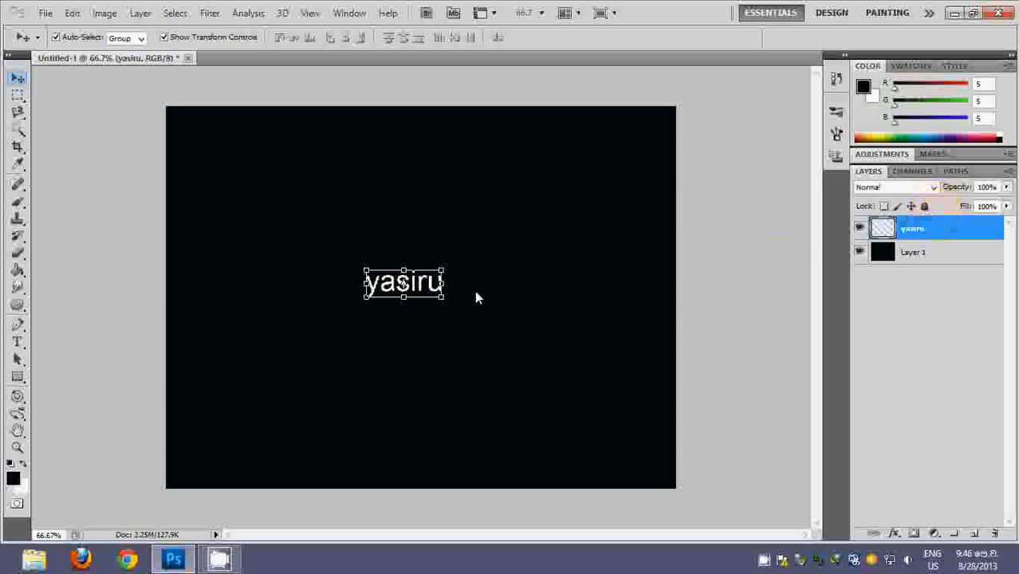
left_click(414, 285)
left_click(808, 239)
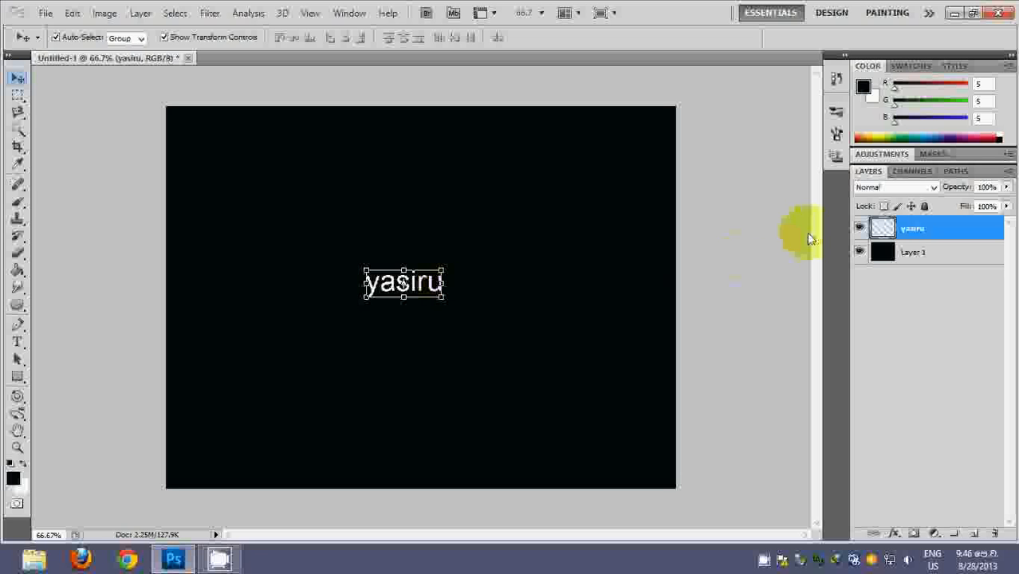
Duplicate the rasterized text layer and hide the copy
left_click(936, 232)
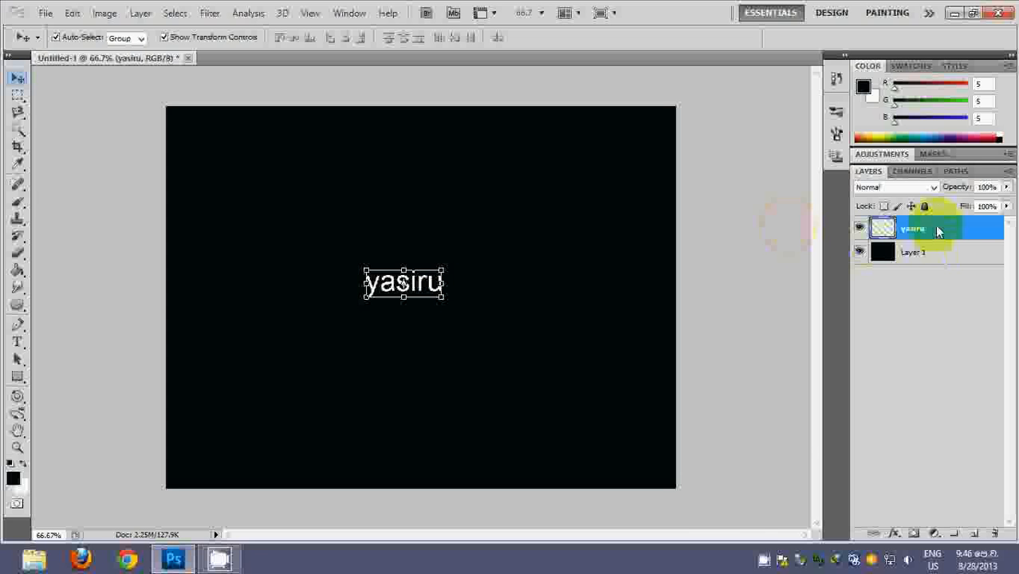
right_click(936, 231)
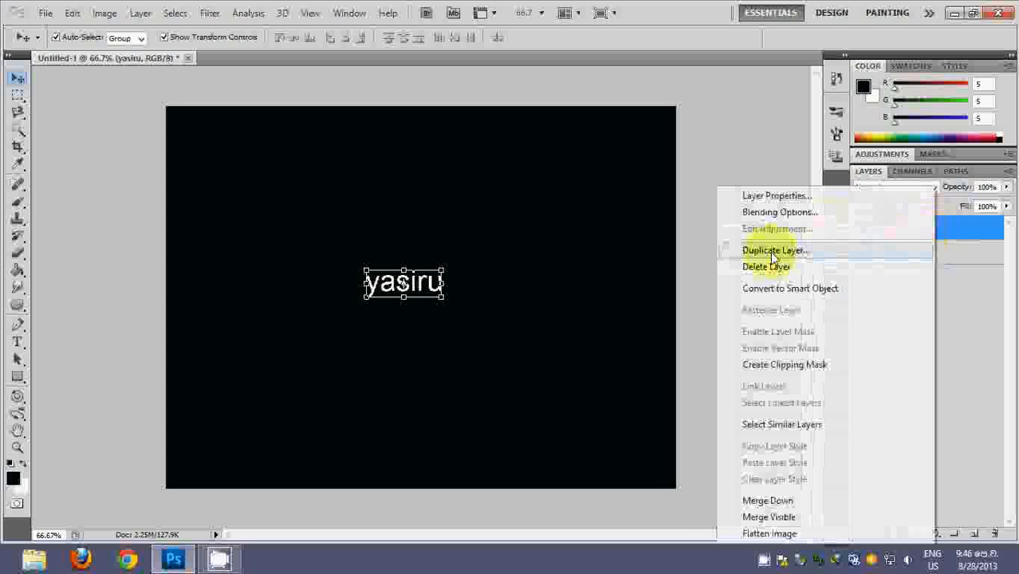
left_click(950, 229)
right_click(950, 230)
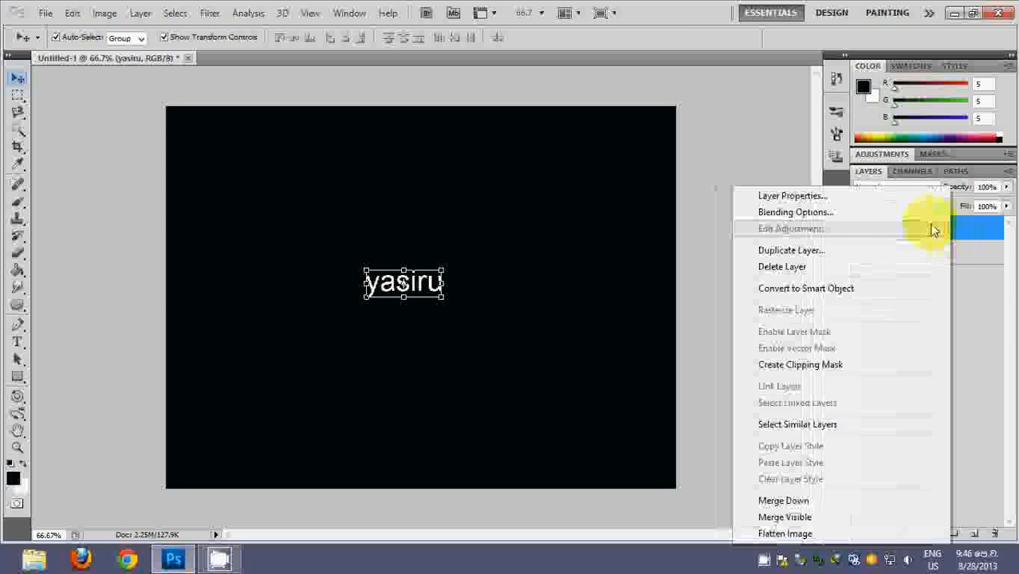
left_click(779, 252)
left_click(637, 166)
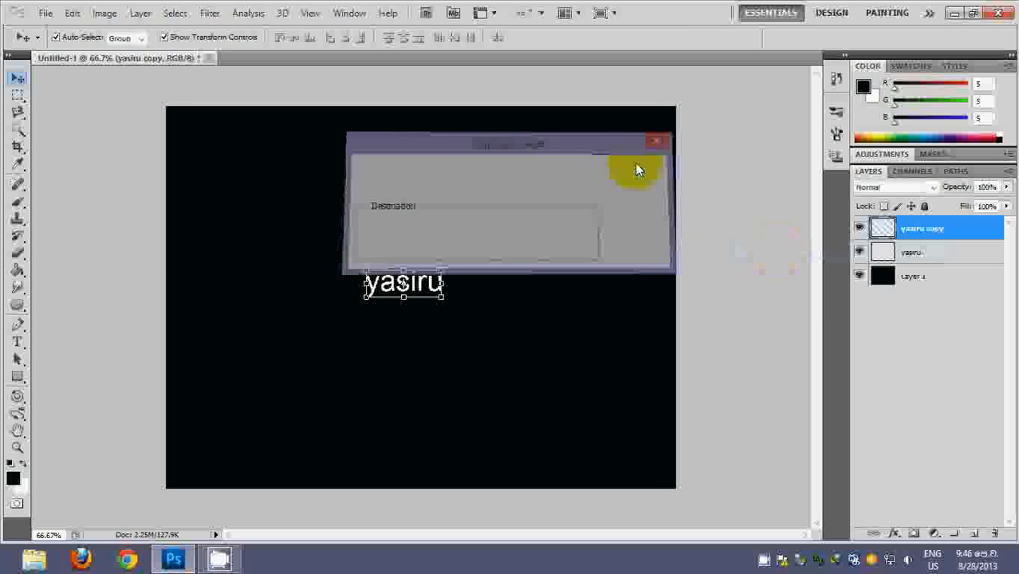
left_click(860, 229)
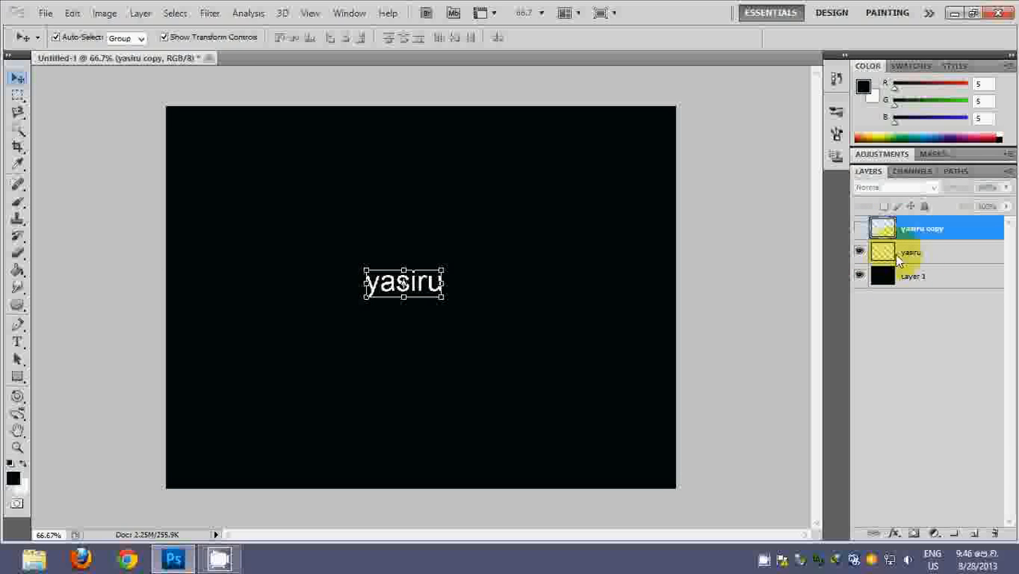
Apply the Wind filter to the original text layer with the Wind method and direction From the Right
left_click(898, 257)
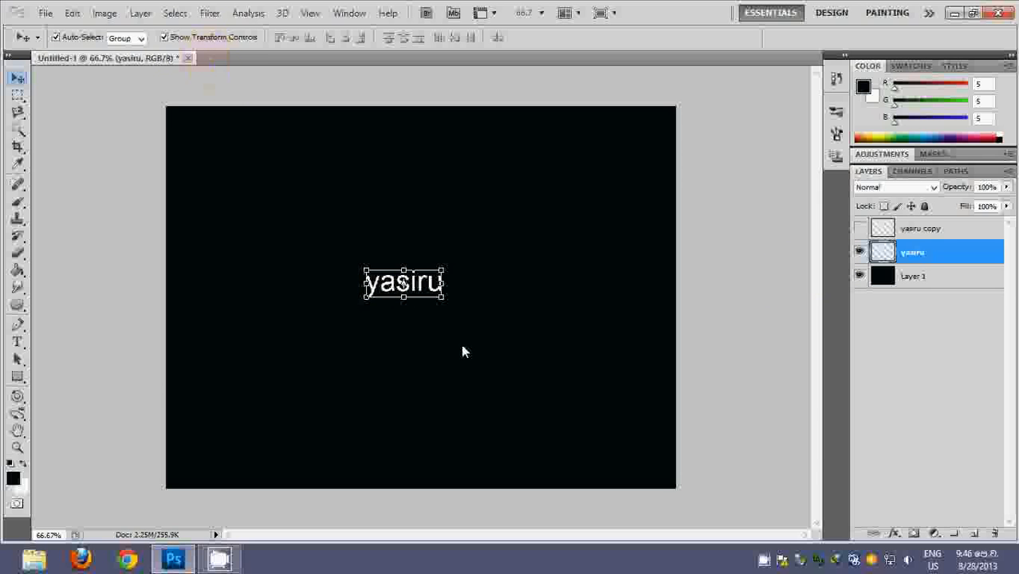
left_click(209, 16)
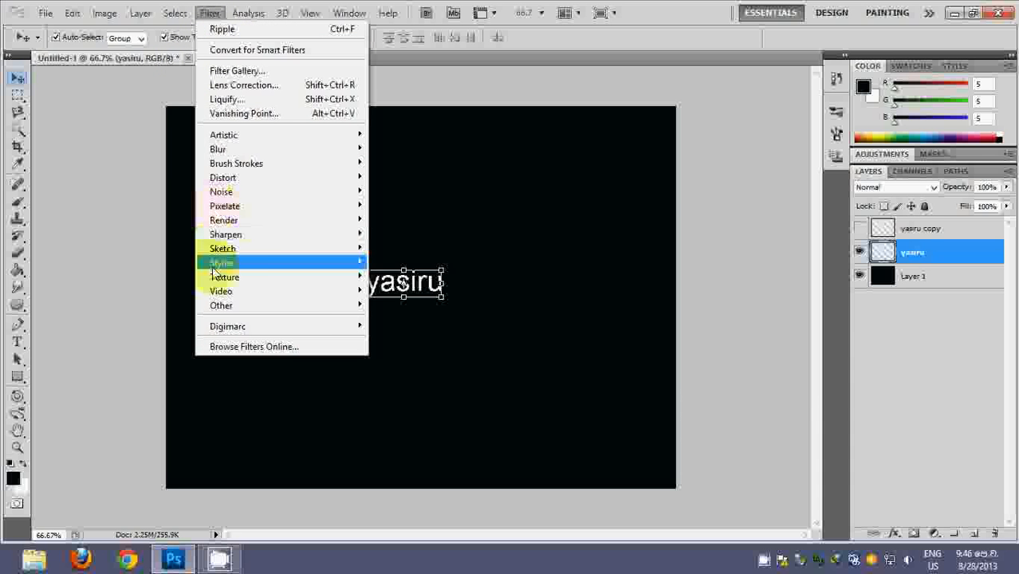
mouse_move(267, 271)
left_click(386, 375)
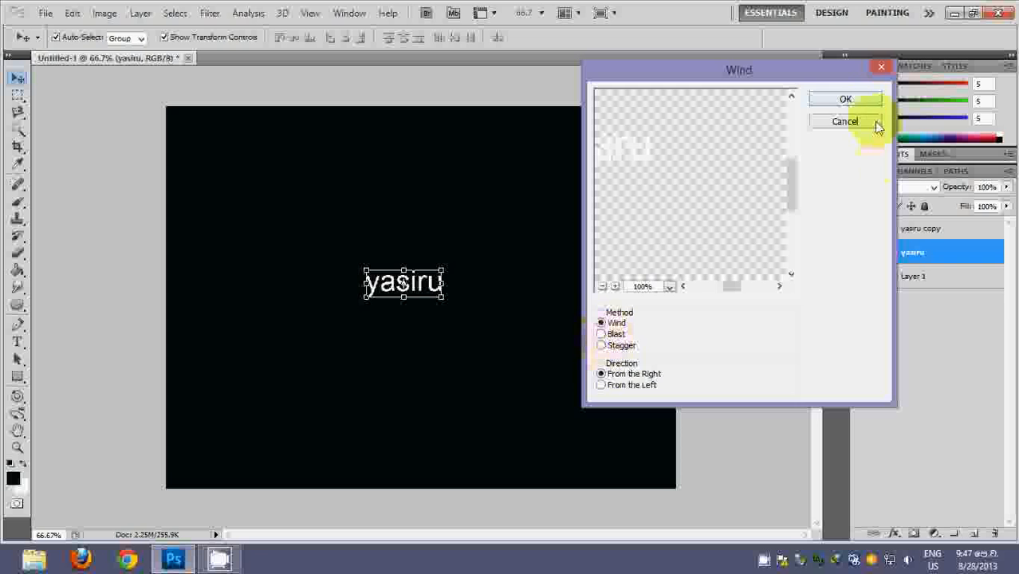
left_click(846, 100)
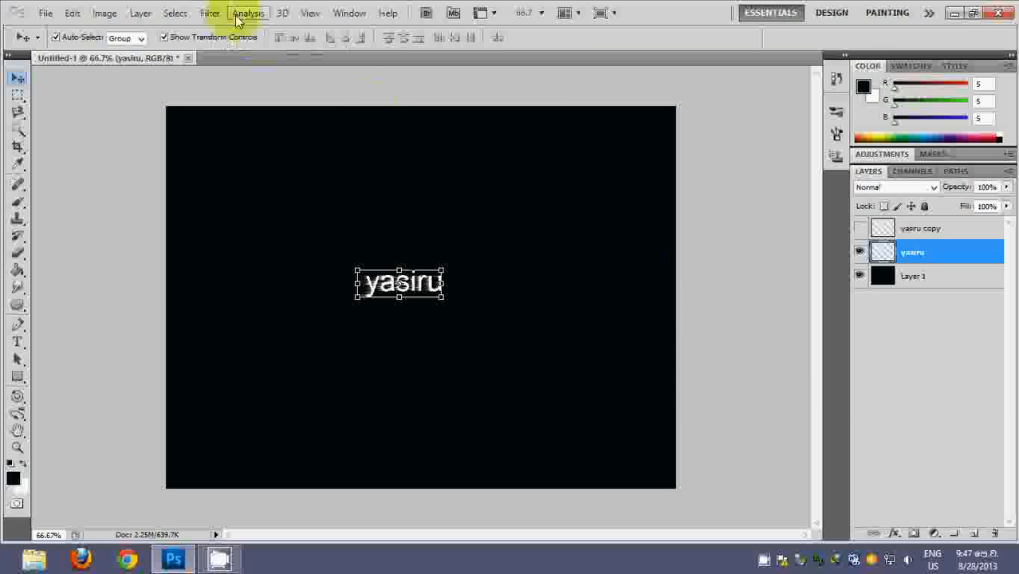
Apply the Wind filter to the horizontal text again, with the direction set to From the Left
left_click(211, 13)
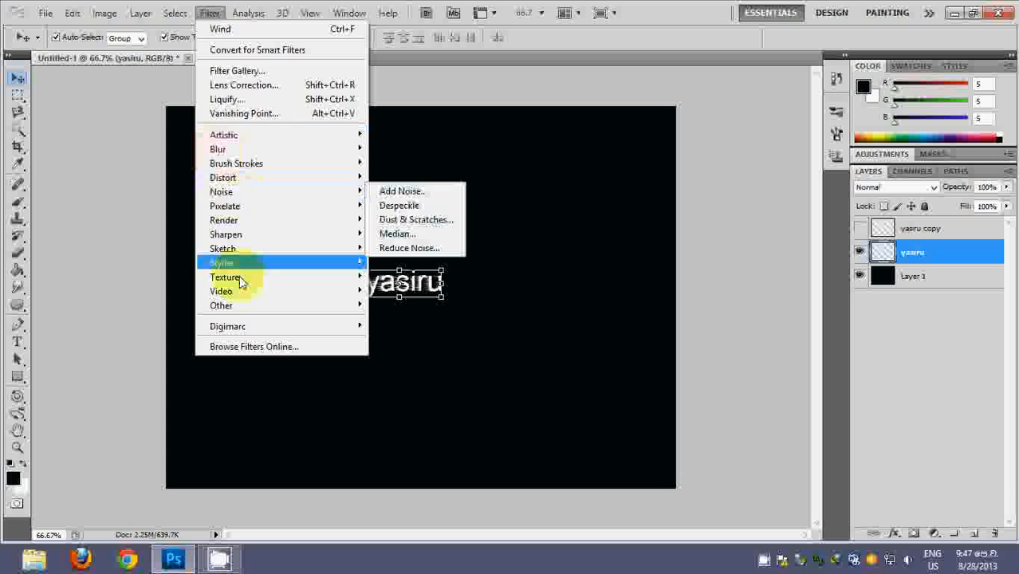
mouse_move(241, 277)
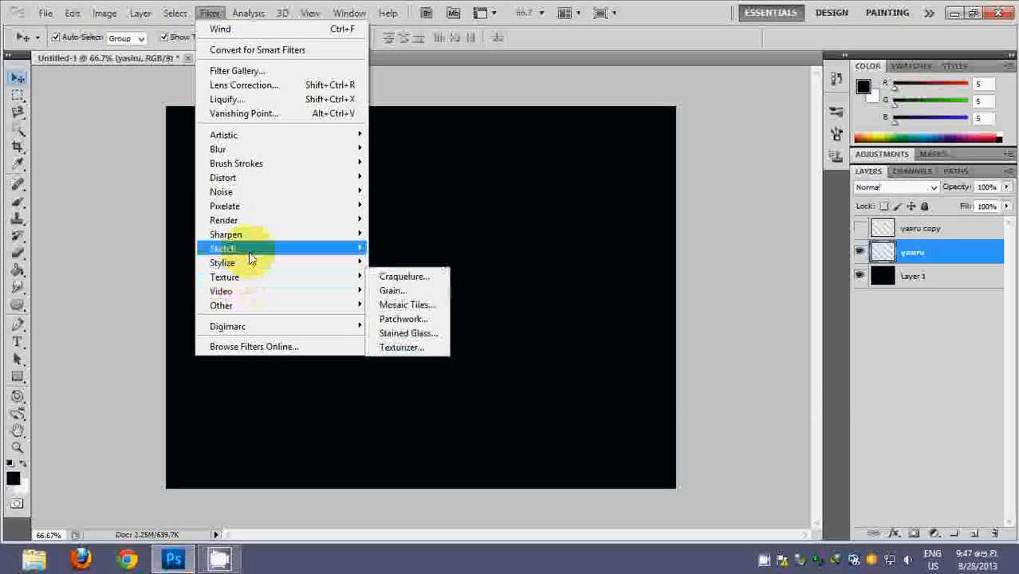
mouse_move(261, 263)
left_click(426, 380)
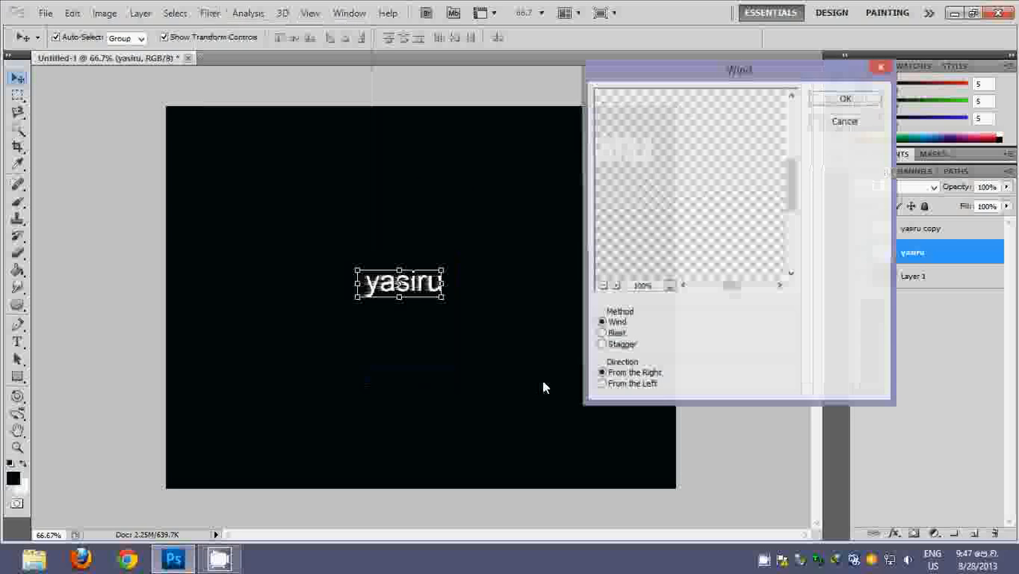
left_click(601, 385)
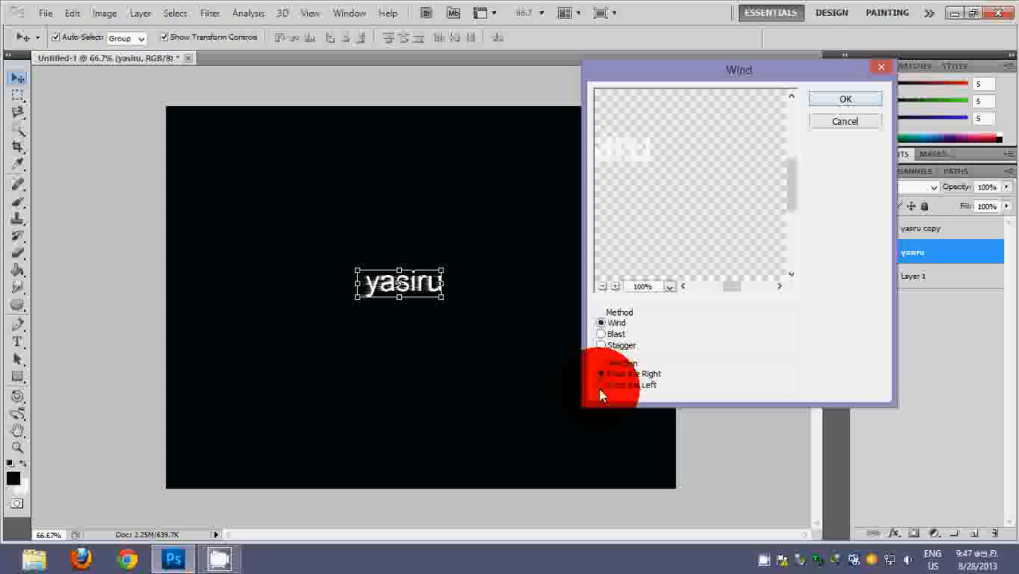
left_click(844, 98)
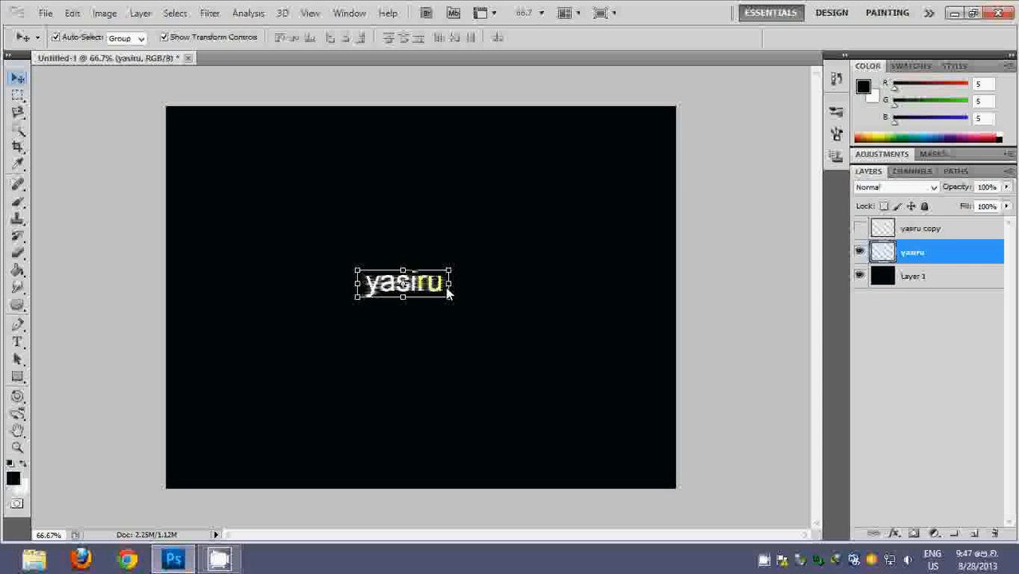
Rotate the original text layer 90° clockwise
left_click(70, 16)
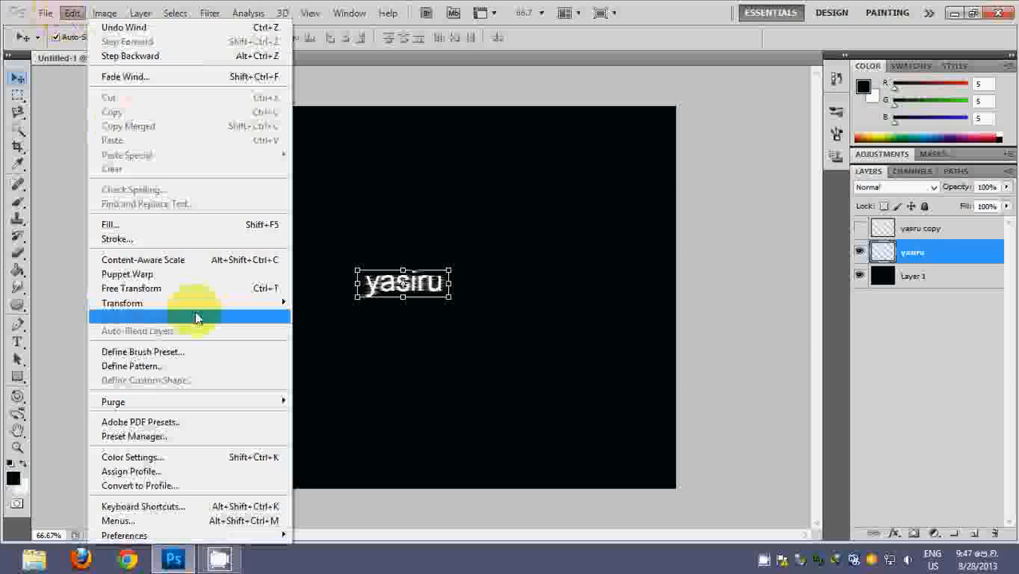
mouse_move(247, 308)
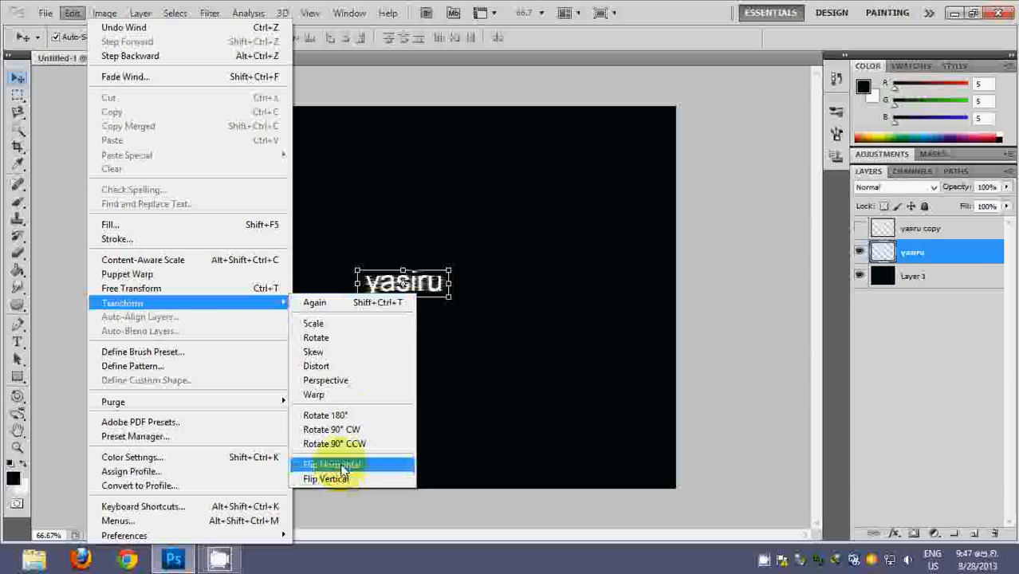
left_click(346, 434)
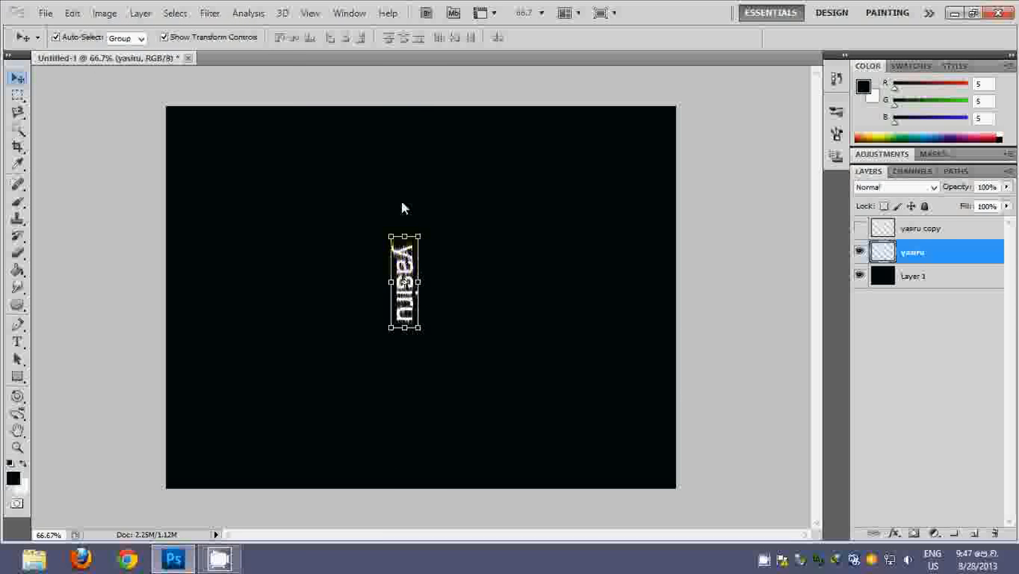
Apply the Wind filter to the rotated text with the Wind method and direction From the Left
left_click(212, 24)
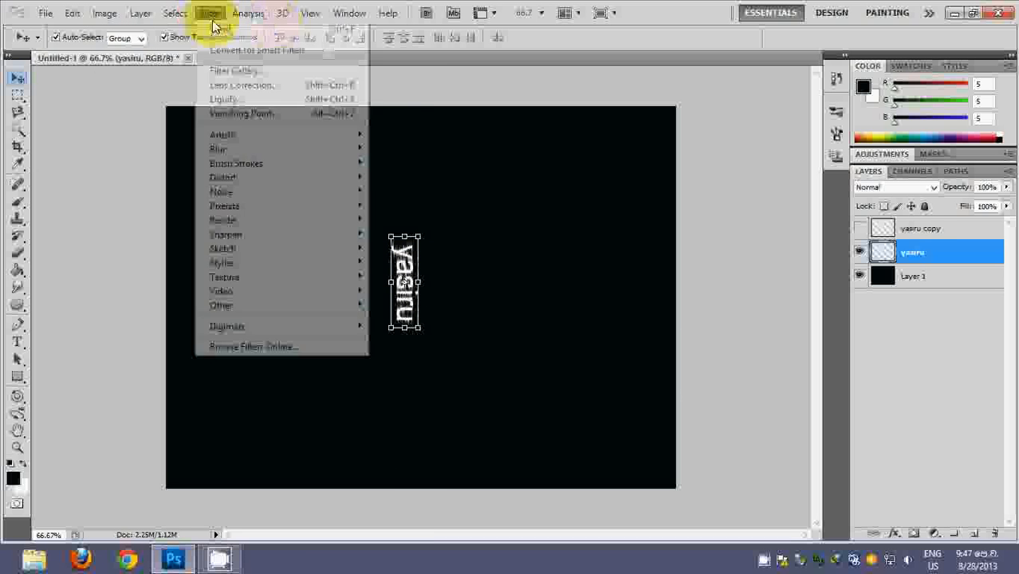
mouse_move(333, 267)
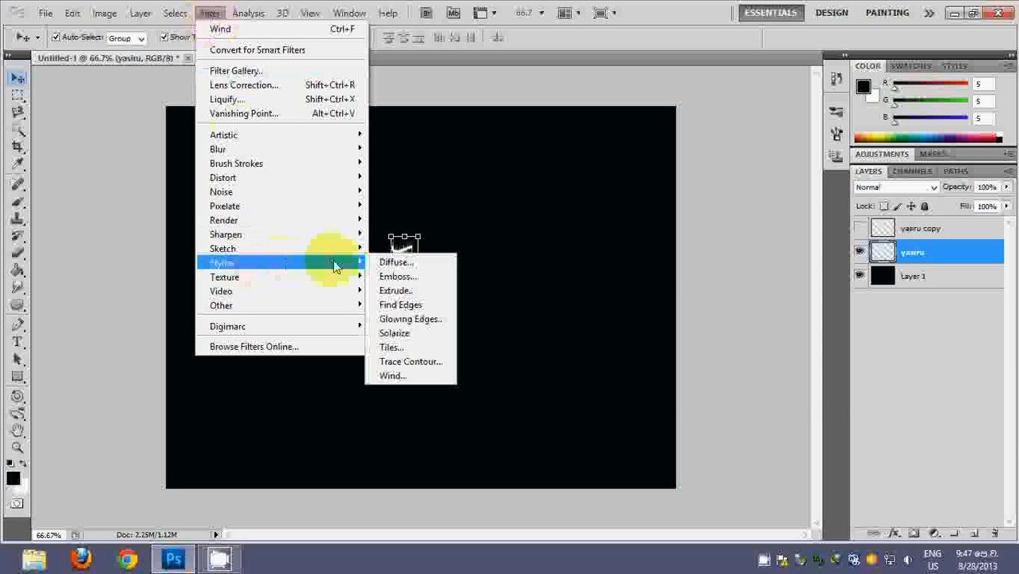
left_click(396, 376)
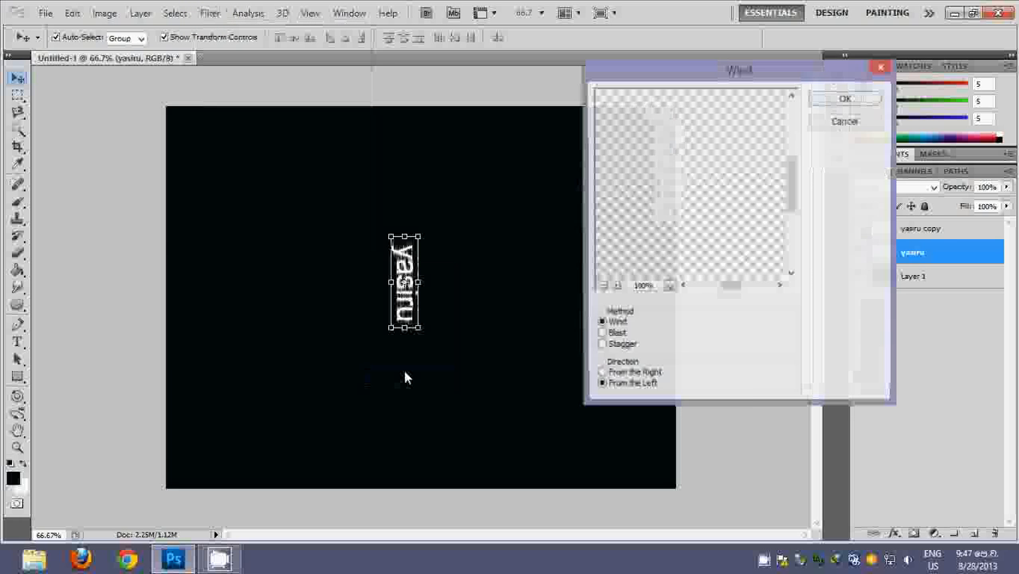
left_click(845, 98)
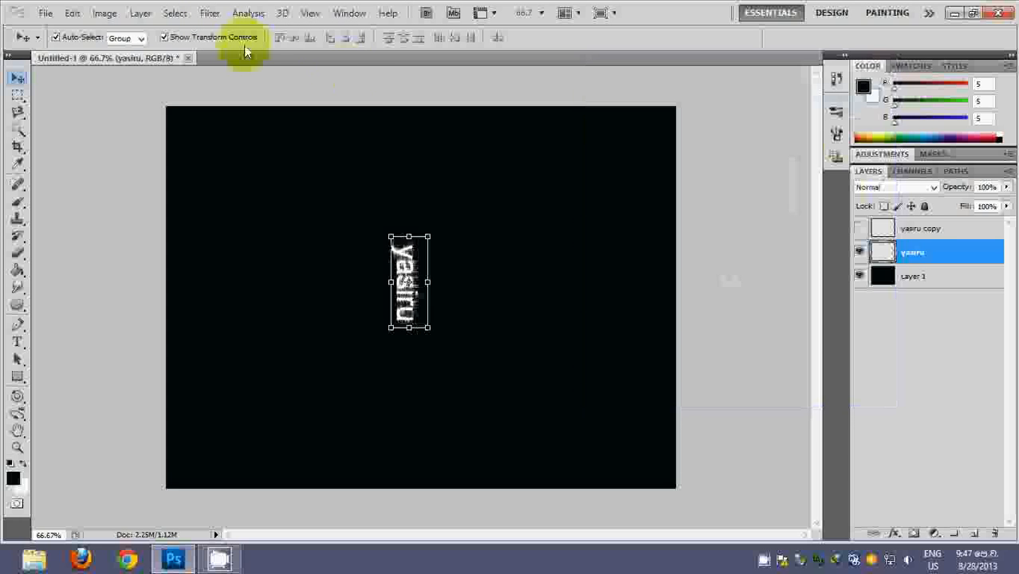
Apply the Wind filter to the rotated text once more, with the direction set to From the Right
left_click(208, 14)
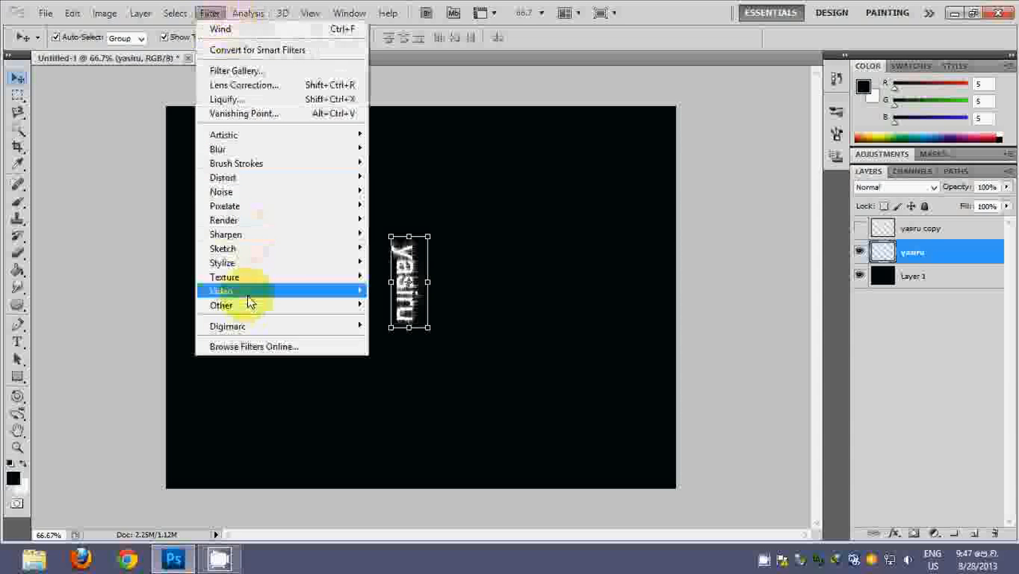
mouse_move(255, 263)
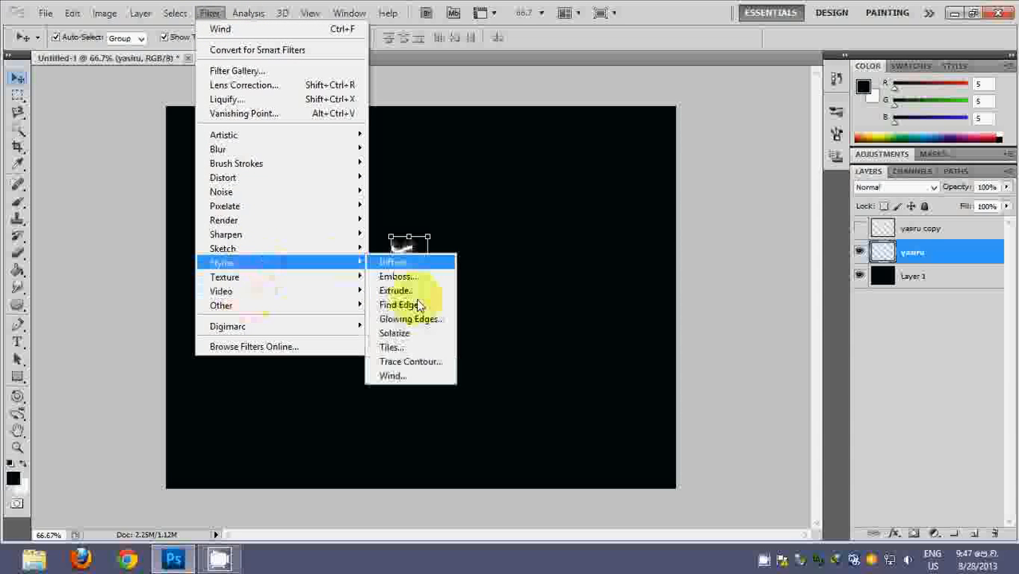
left_click(395, 375)
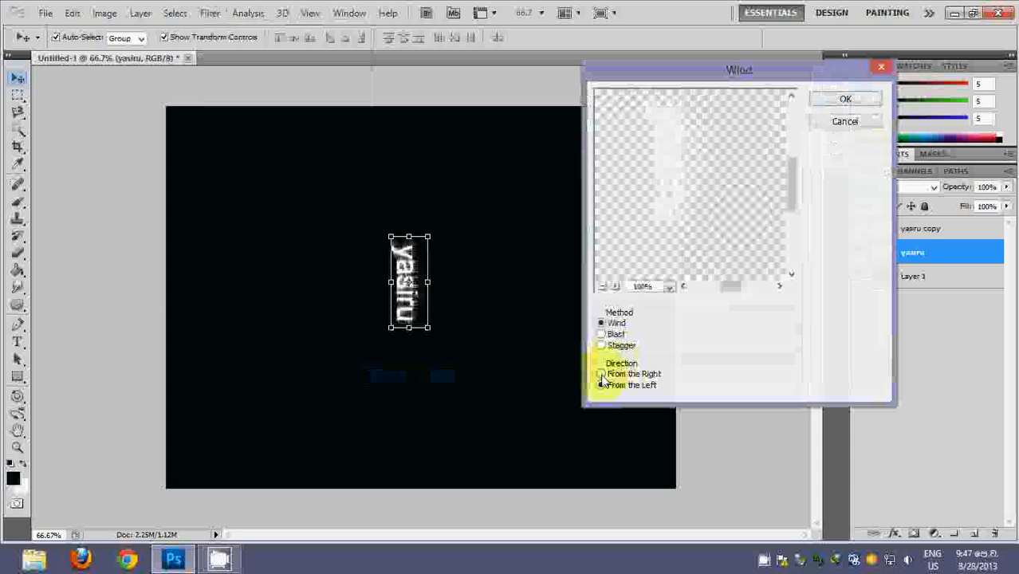
left_click(846, 102)
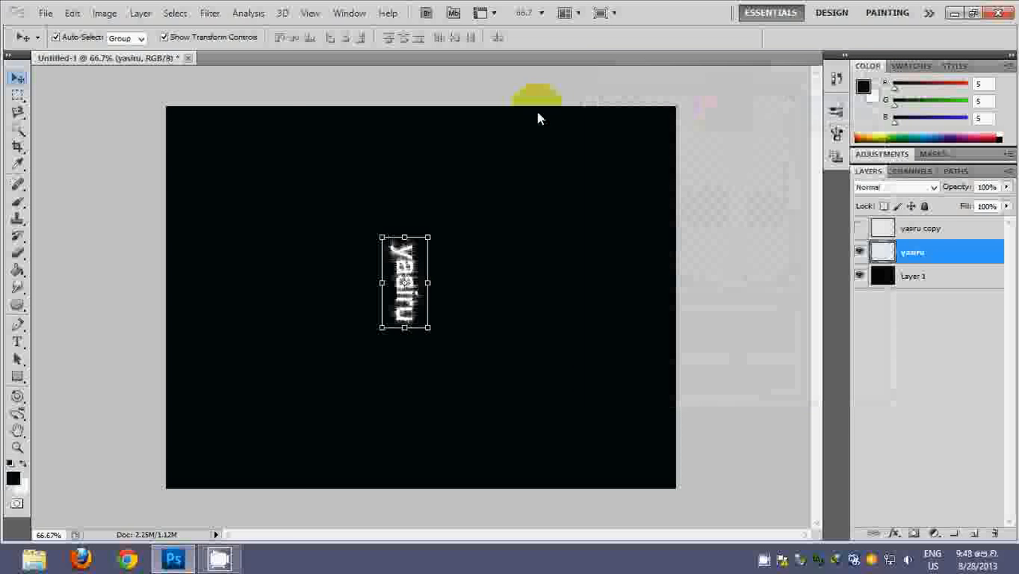
Rotate the wind-filtered text layer 90° counter-clockwise and nudge it slightly to the right
left_click(73, 15)
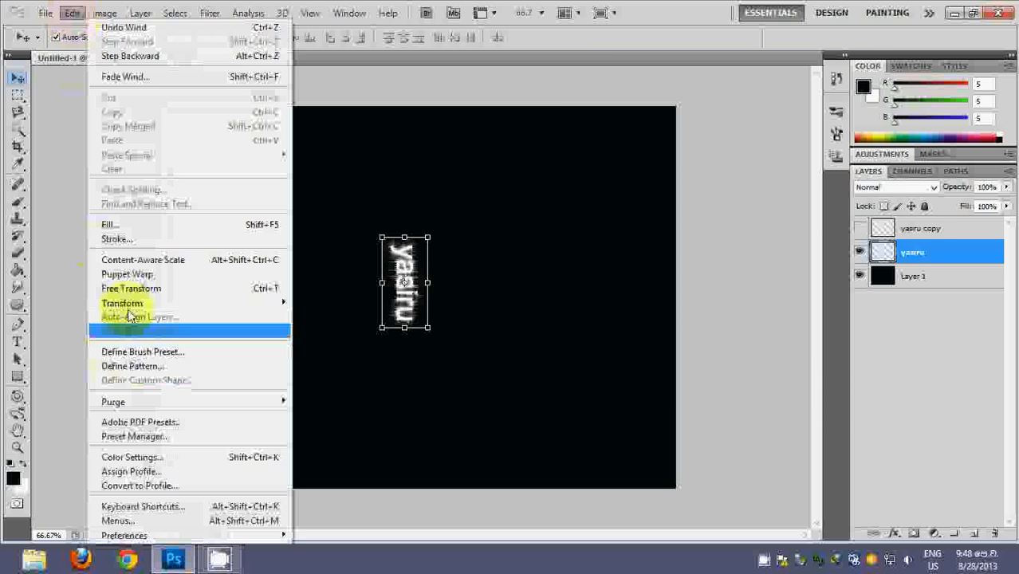
mouse_move(221, 302)
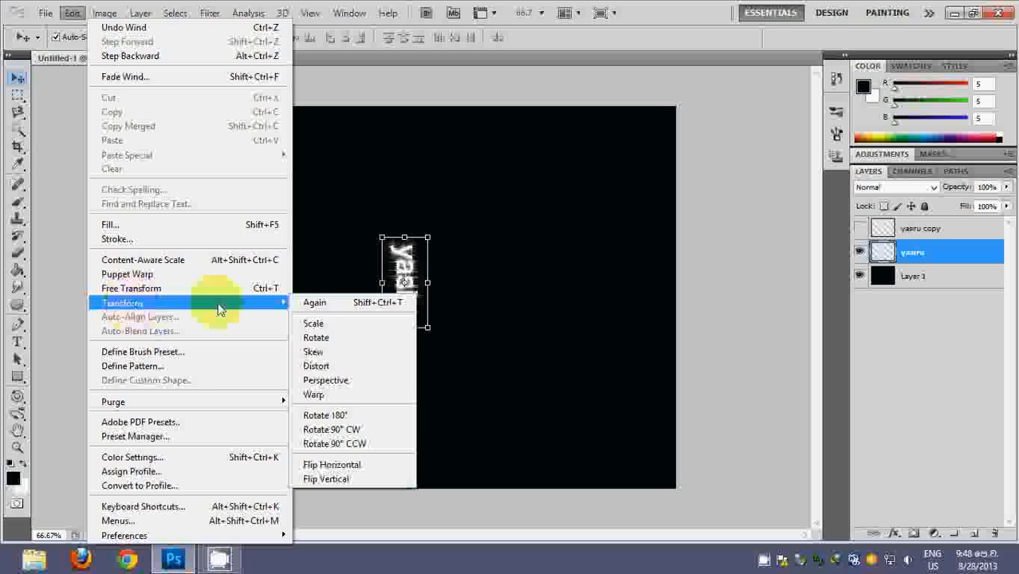
left_click(340, 444)
left_click_drag(429, 293, 435, 293)
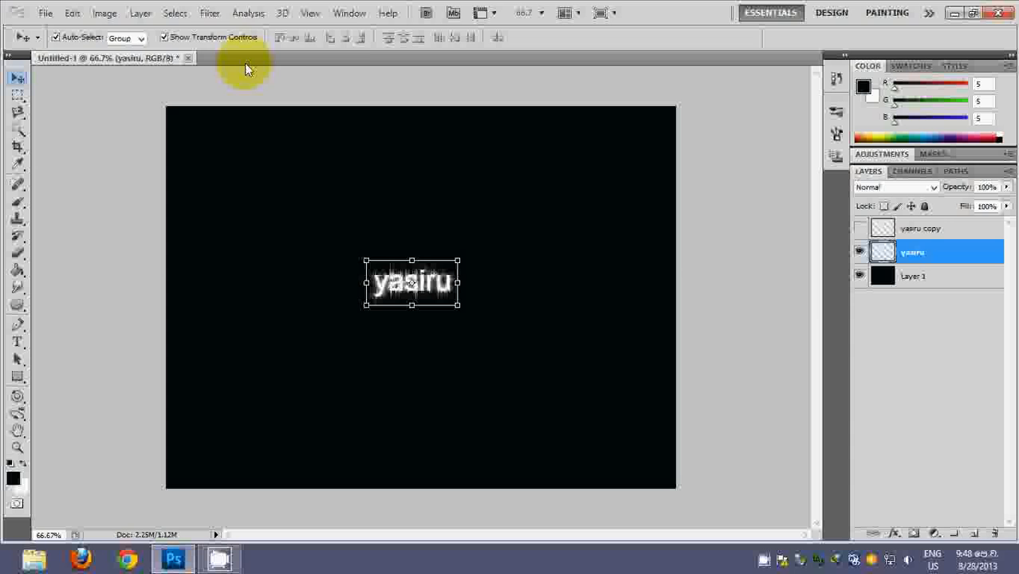
Apply the Ripple filter to the text at 100% with Medium size, and merge the visible layers
left_click(210, 13)
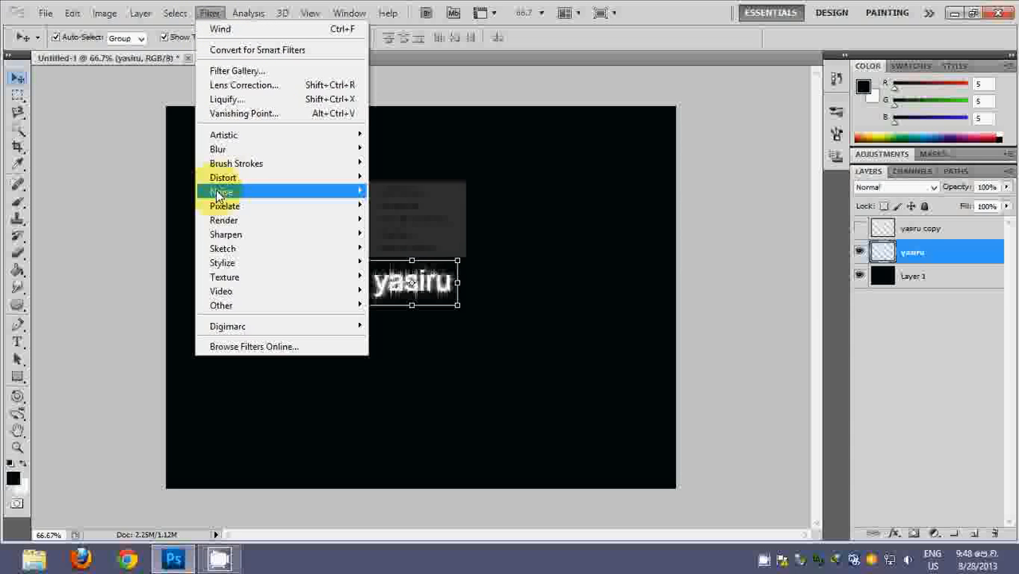
mouse_move(226, 182)
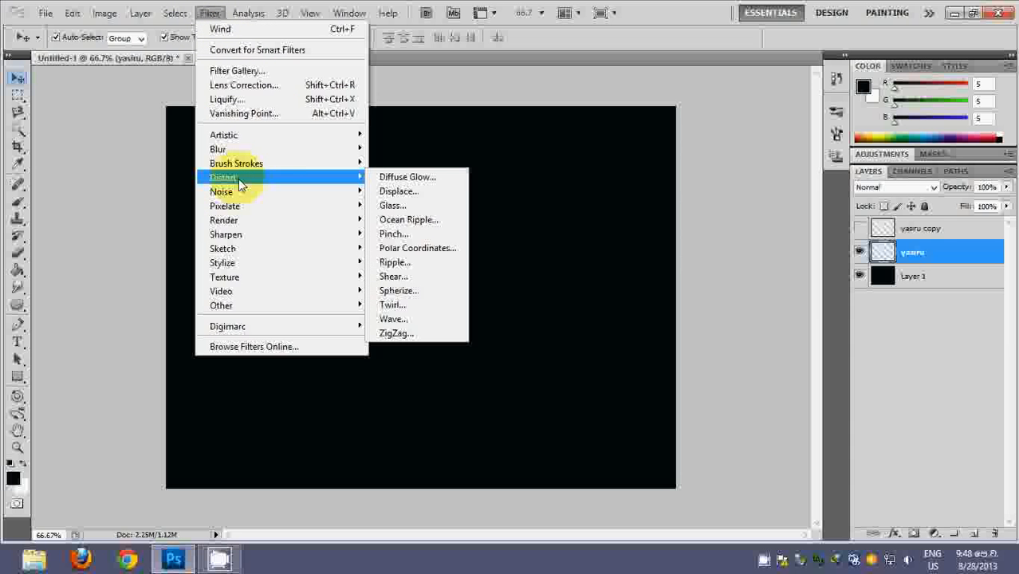
left_click(420, 263)
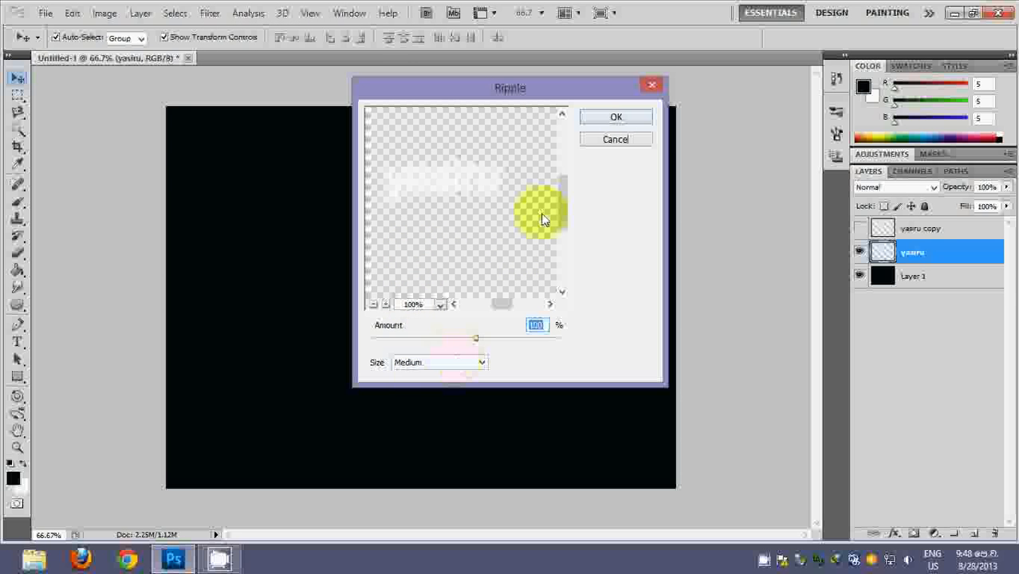
left_click(625, 119)
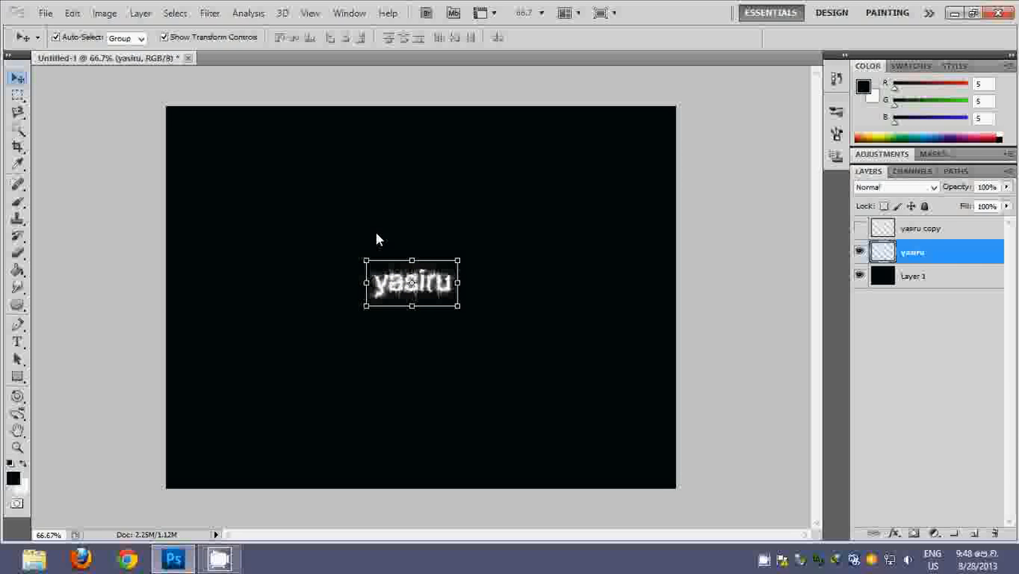
right_click(922, 253)
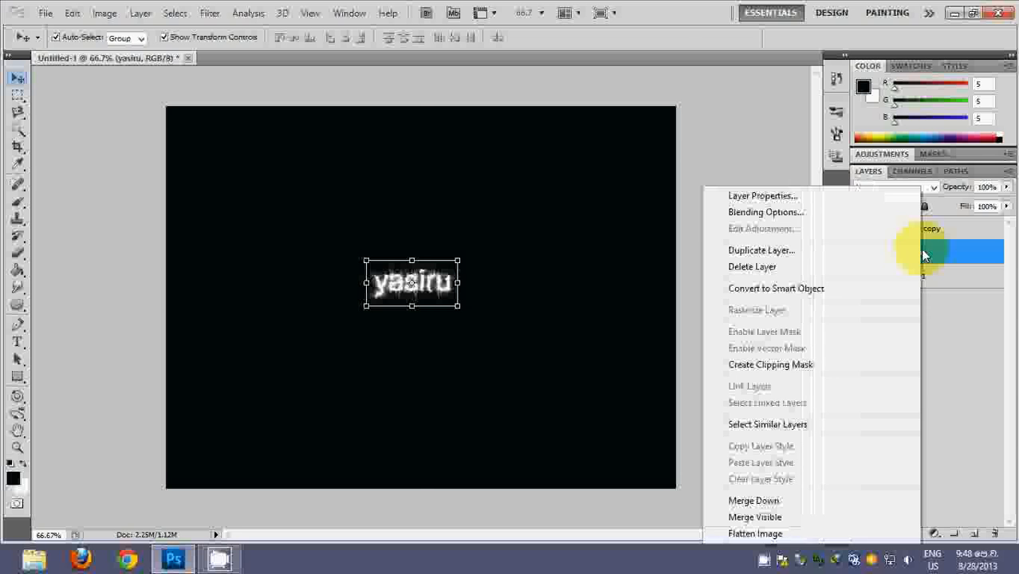
left_click(769, 517)
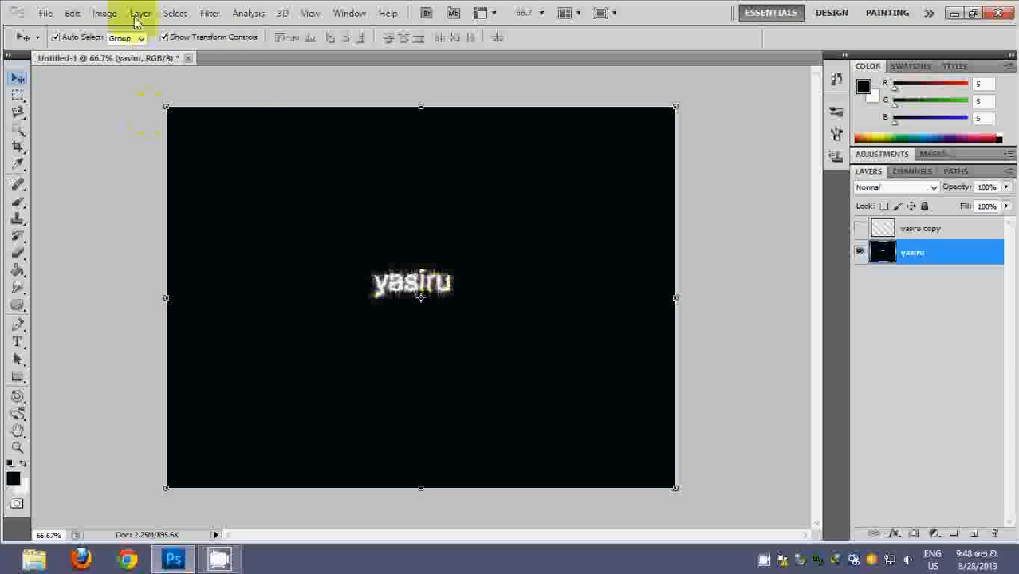
Tint the merged layer's midtones with Color Balance levels of -80, -66 and +40, preserving luminosity
left_click(104, 13)
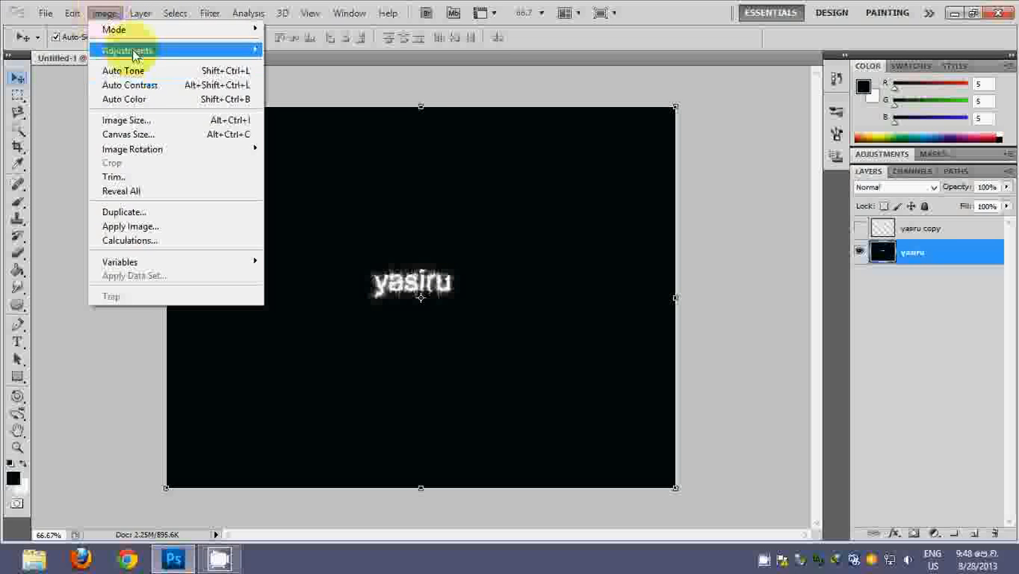
mouse_move(156, 54)
left_click(403, 141)
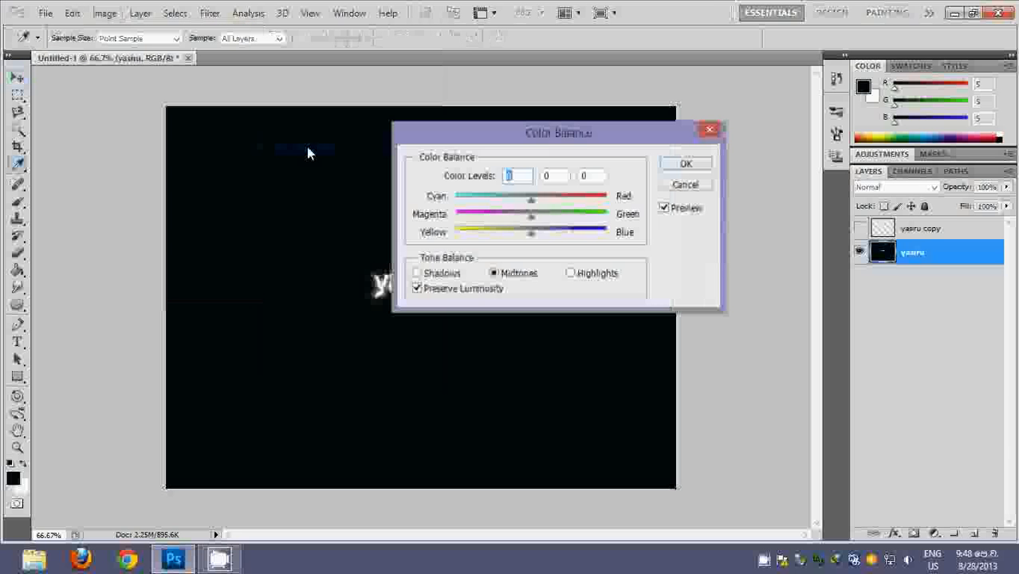
left_click_drag(531, 201, 567, 238)
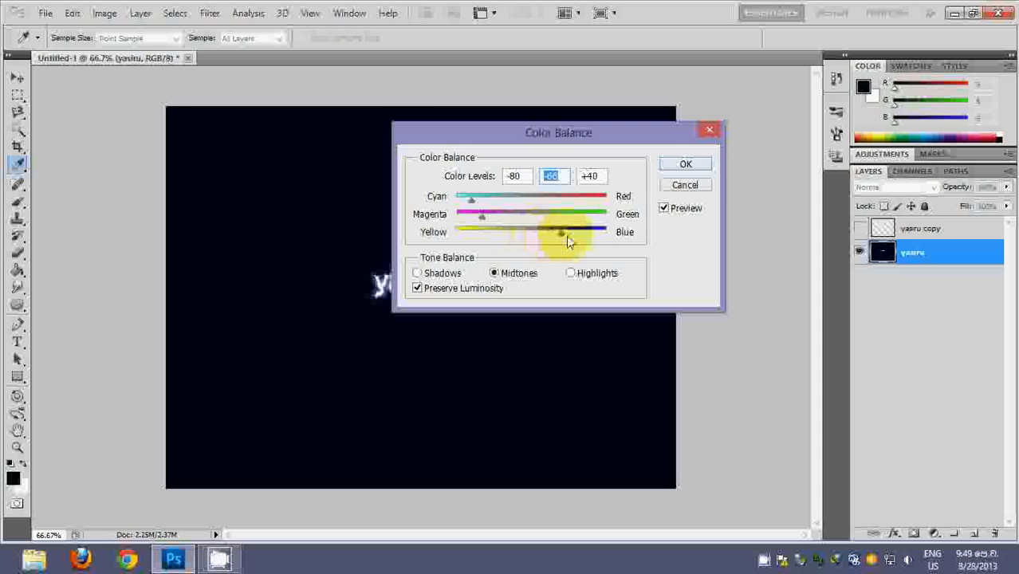
left_click(678, 164)
key("v")
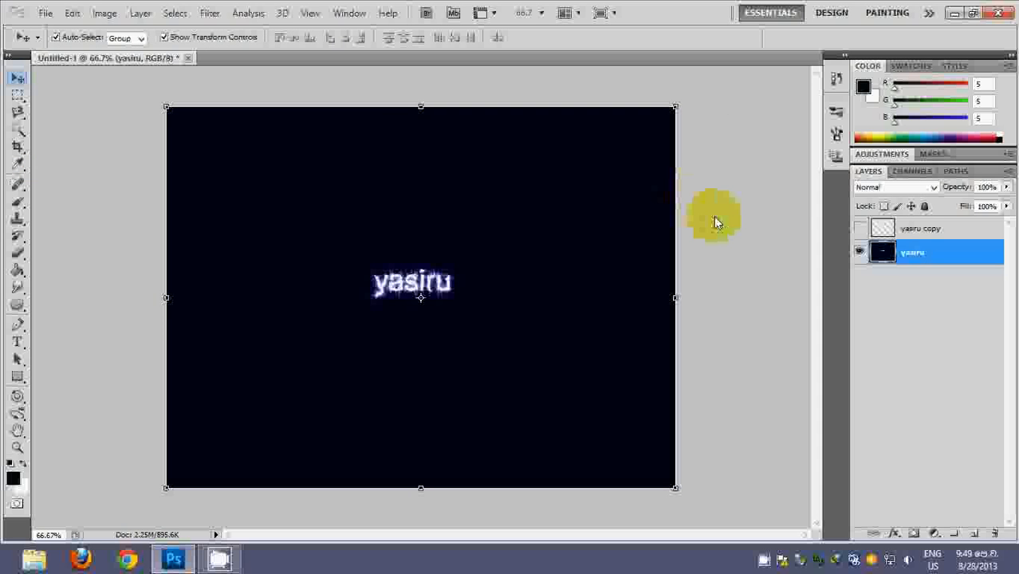
Make the hidden copy of the text layer visible and load its outline as a selection
left_click(896, 229)
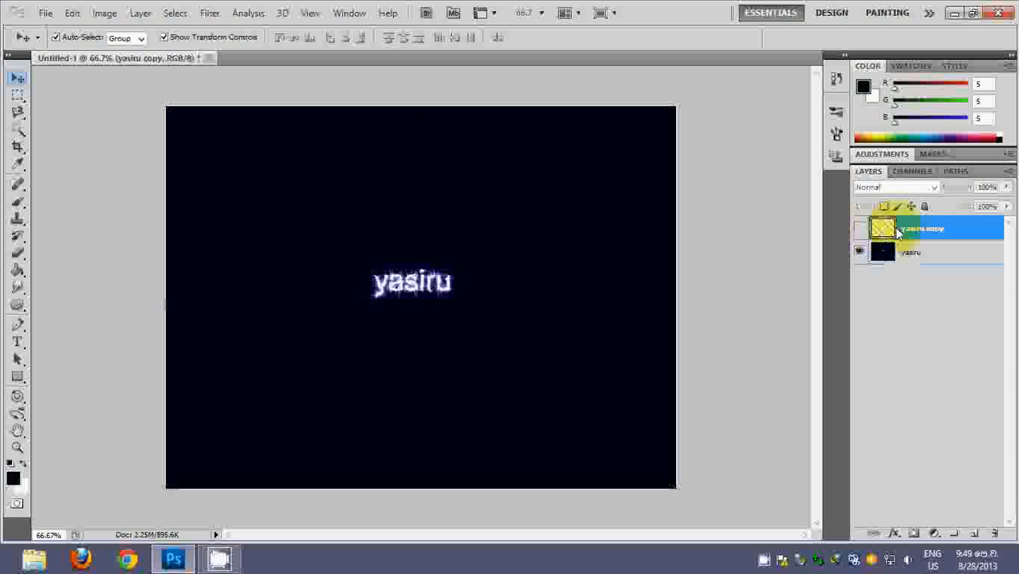
left_click(859, 229)
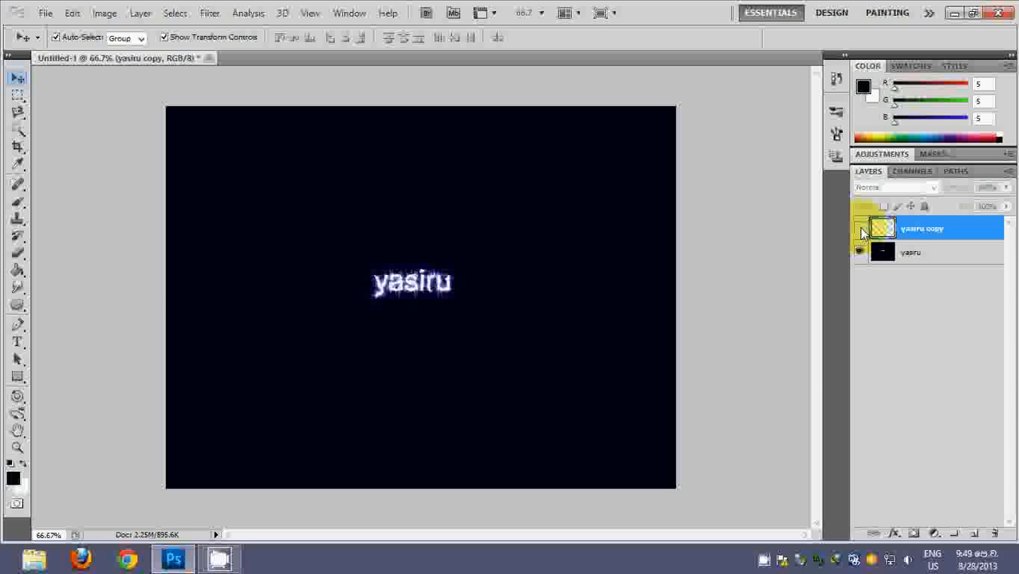
left_click(860, 230)
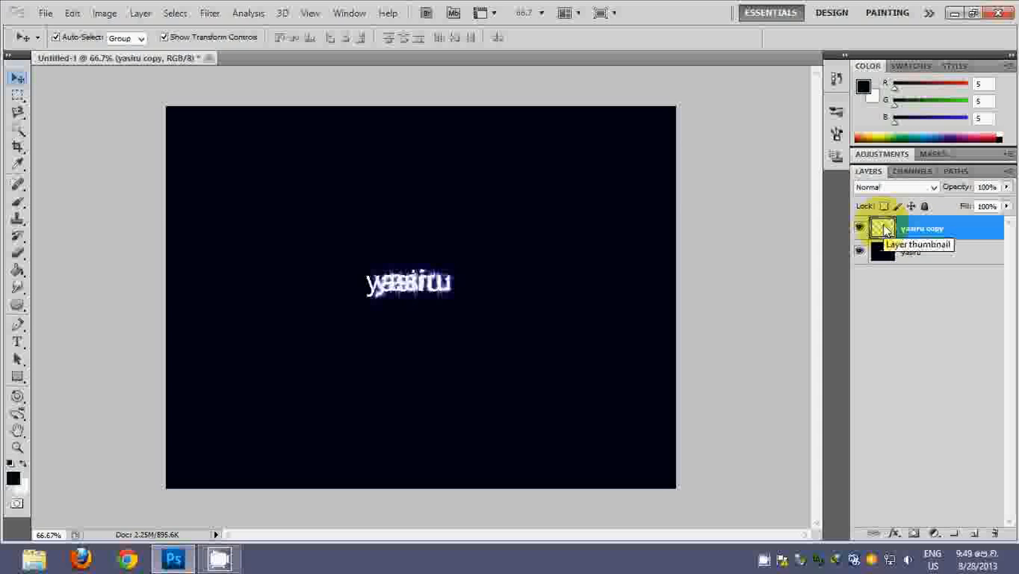
left_click(883, 229, "ctrl")
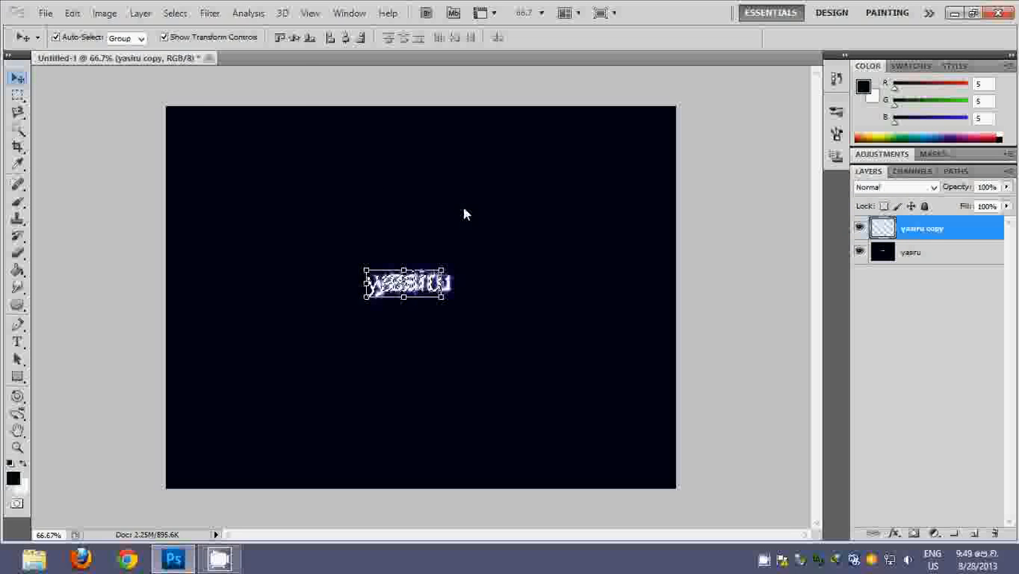
Contract the text selection by 1 pixel
left_click(172, 15)
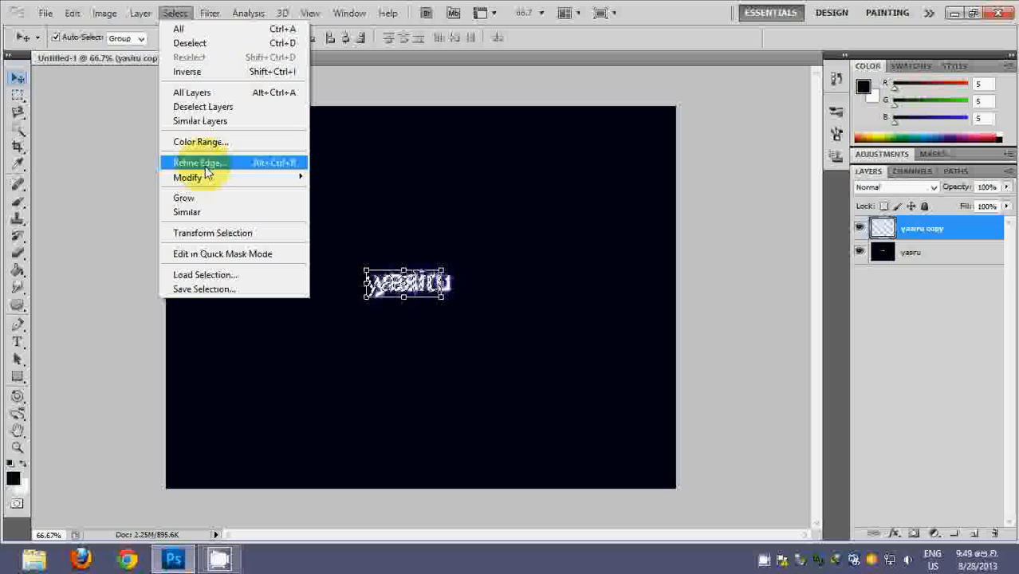
mouse_move(227, 183)
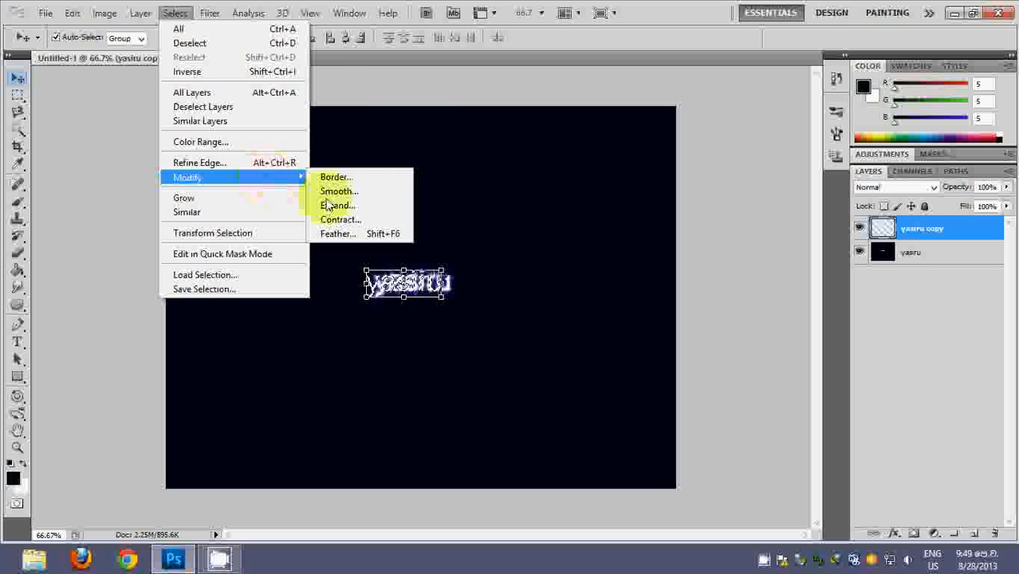
left_click(347, 220)
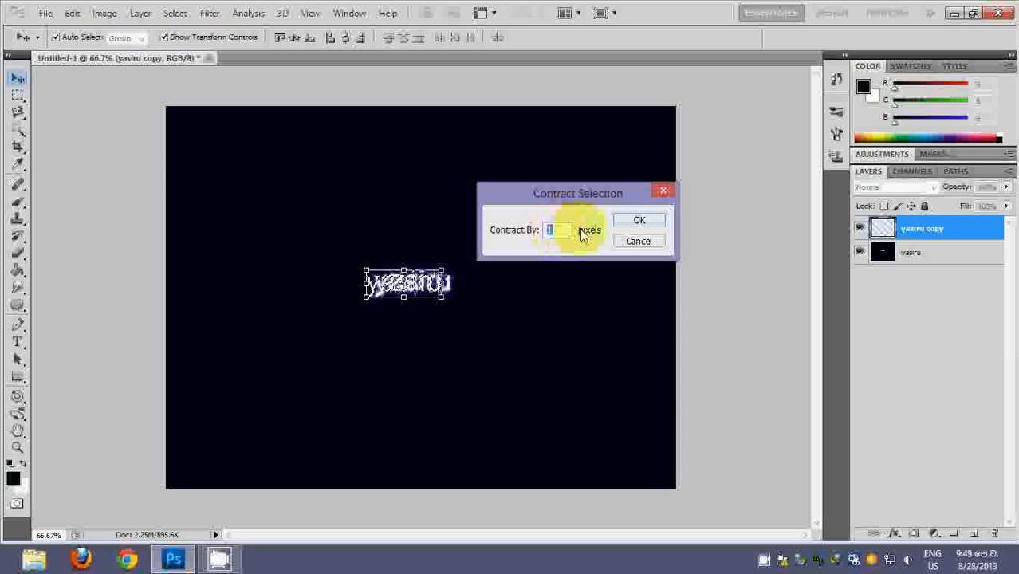
left_click(633, 222)
left_click(363, 293)
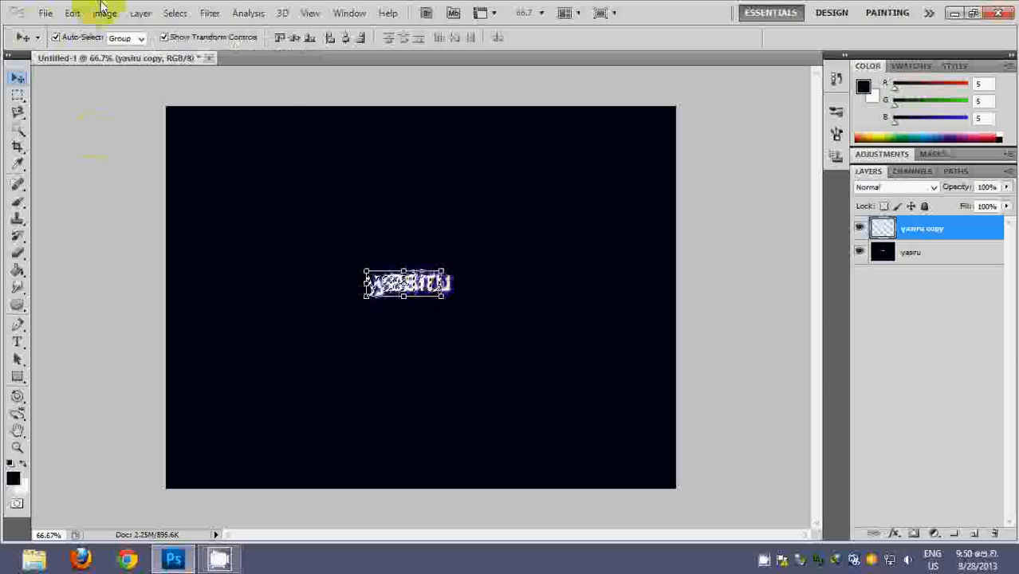
Fill the contracted selection on the copied text layer with near-black color 070707 at 100% opacity in Normal mode
left_click(70, 13)
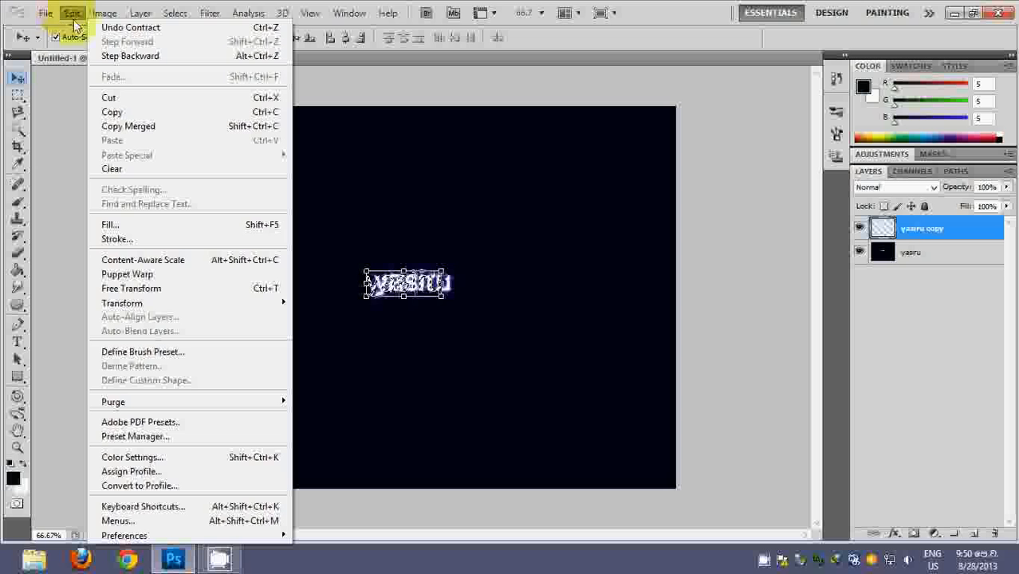
left_click(140, 230)
left_click(529, 167)
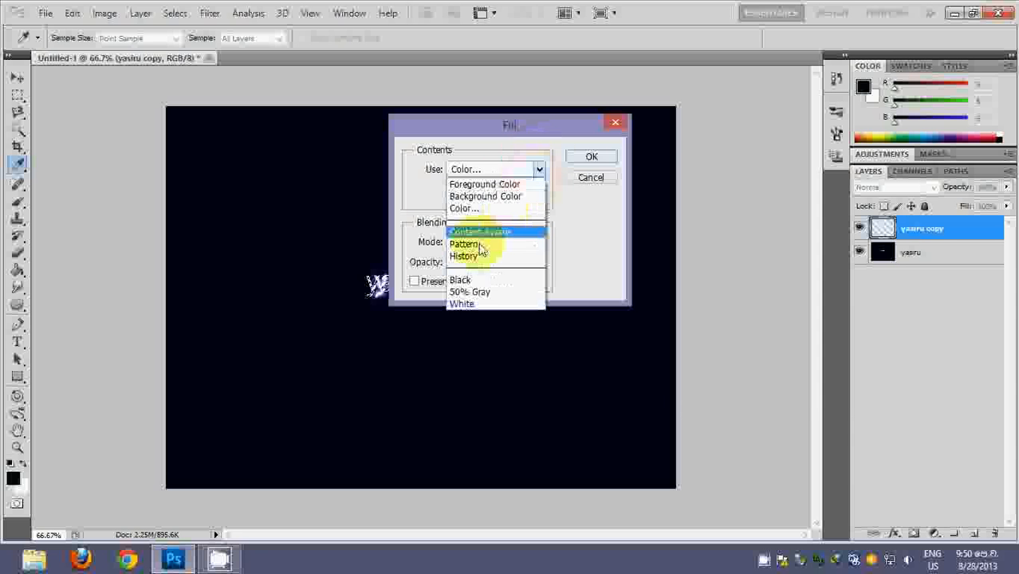
left_click(466, 208)
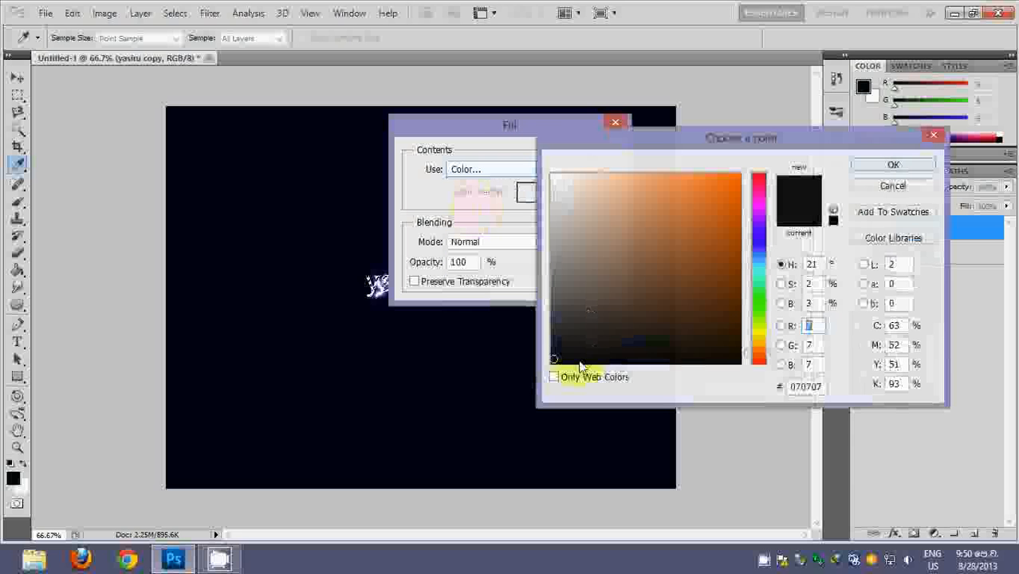
left_click(891, 164)
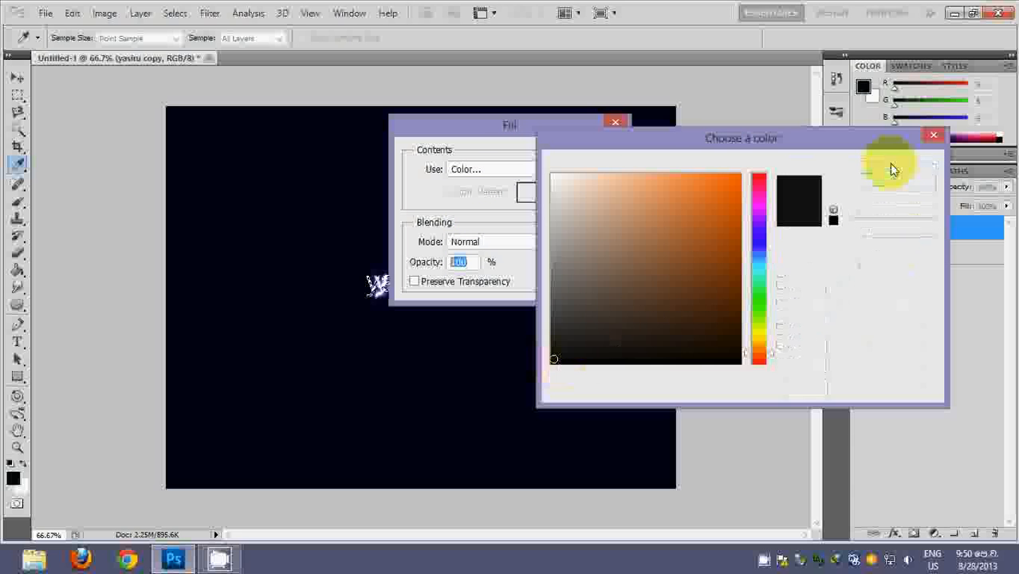
left_click(594, 157)
key("v")
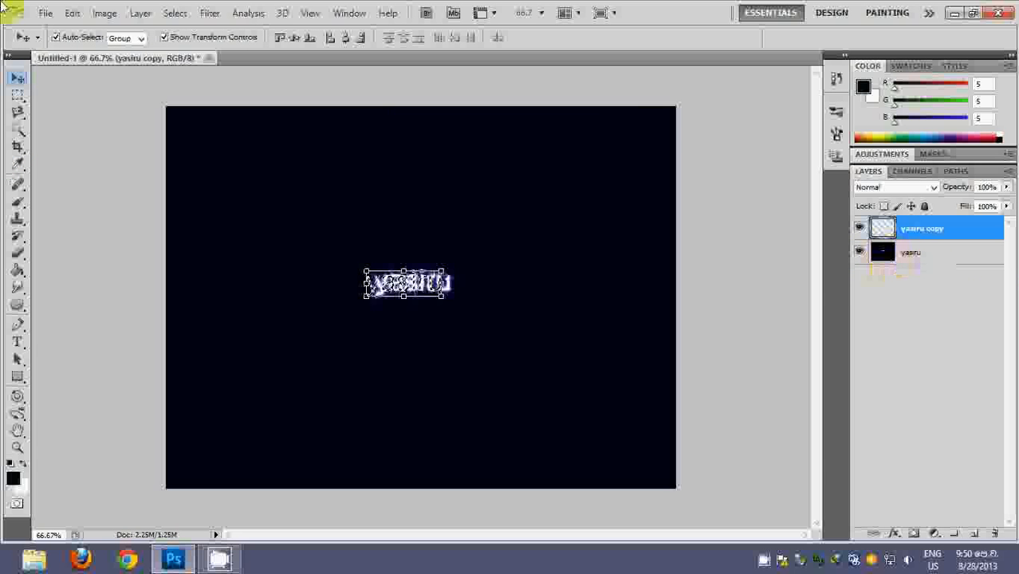
Switch to File Explorer and open the Untitled-1 image from drive E: in Windows Photo Viewer to examine the finished text effect
left_click(46, 13)
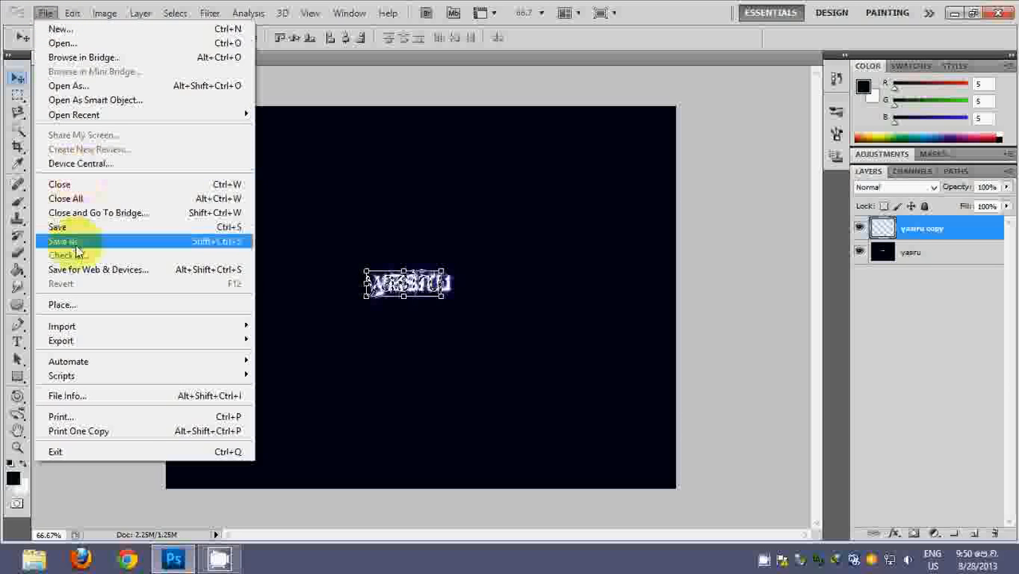
left_click(51, 564)
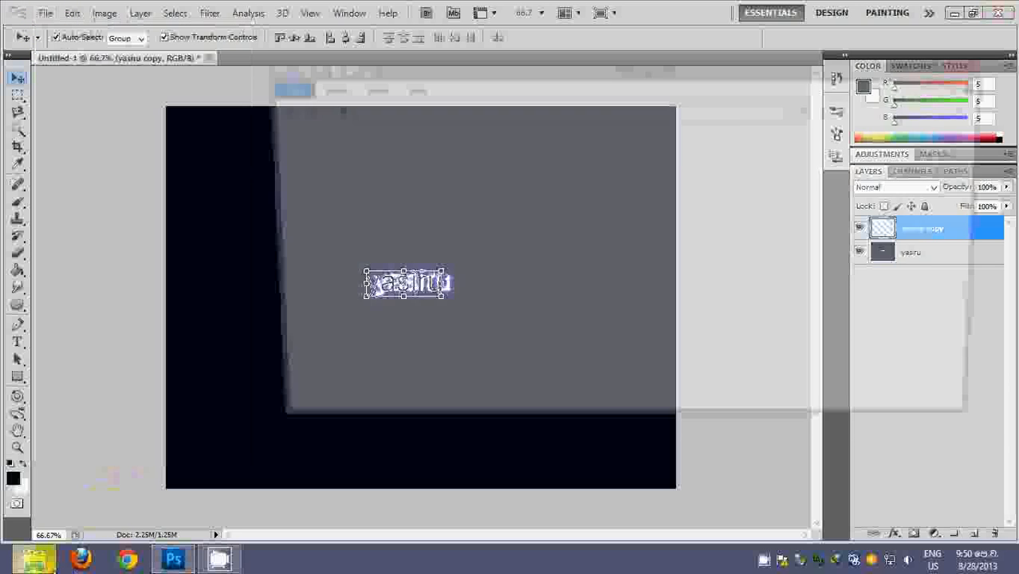
left_click(309, 359)
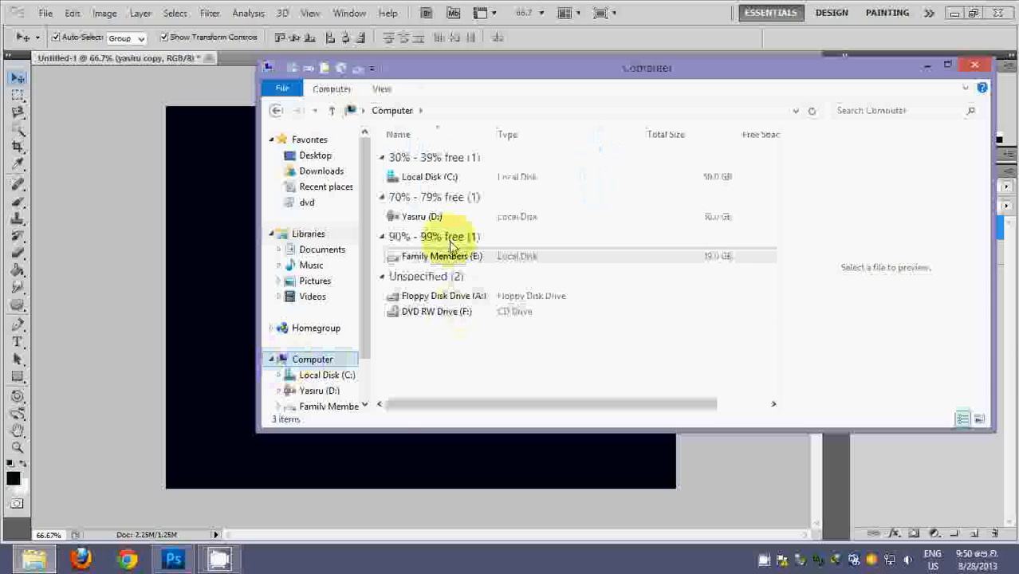
double_click(443, 256)
left_click(497, 181)
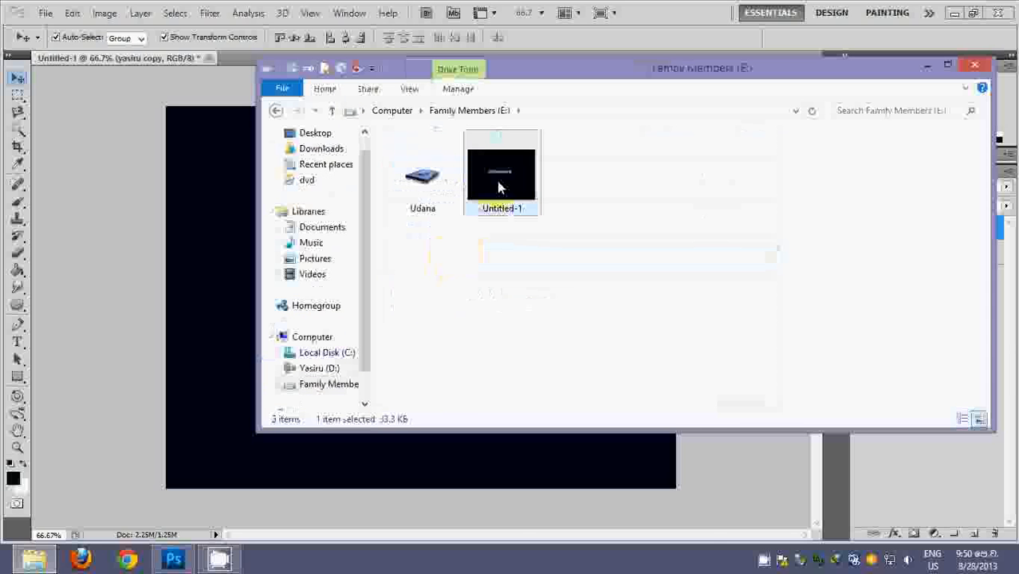
right_click(496, 181)
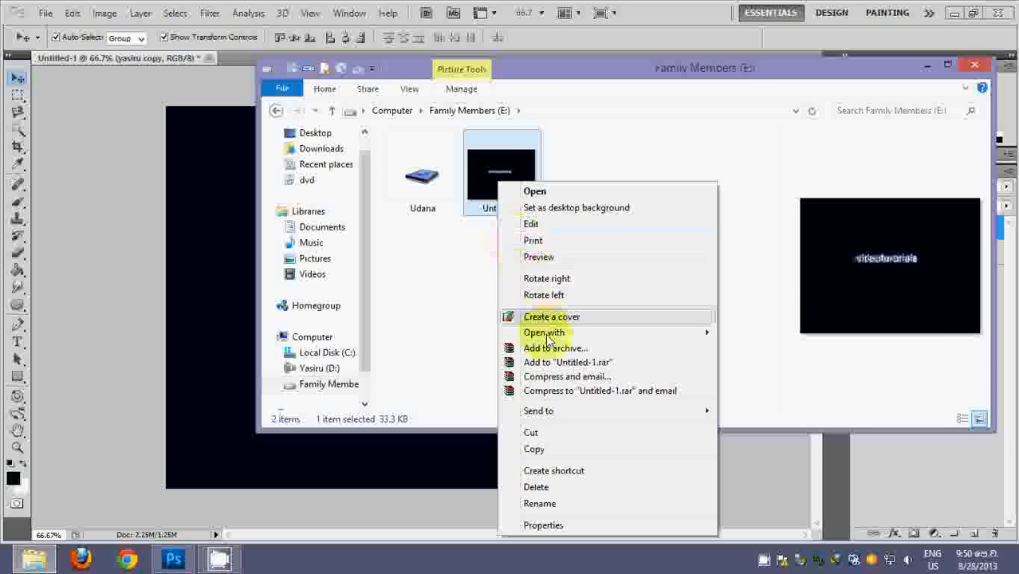
mouse_move(653, 332)
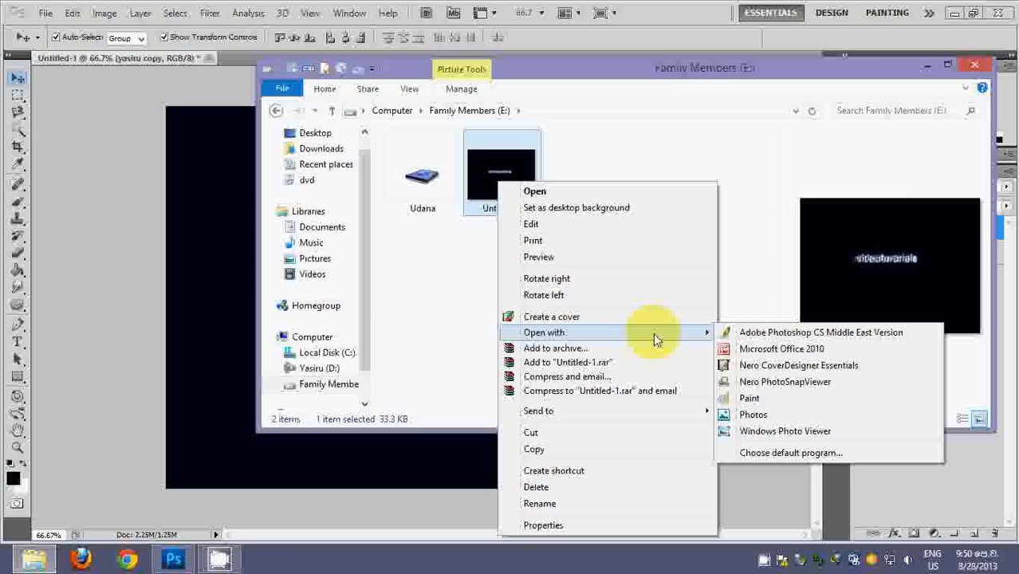
left_click(770, 430)
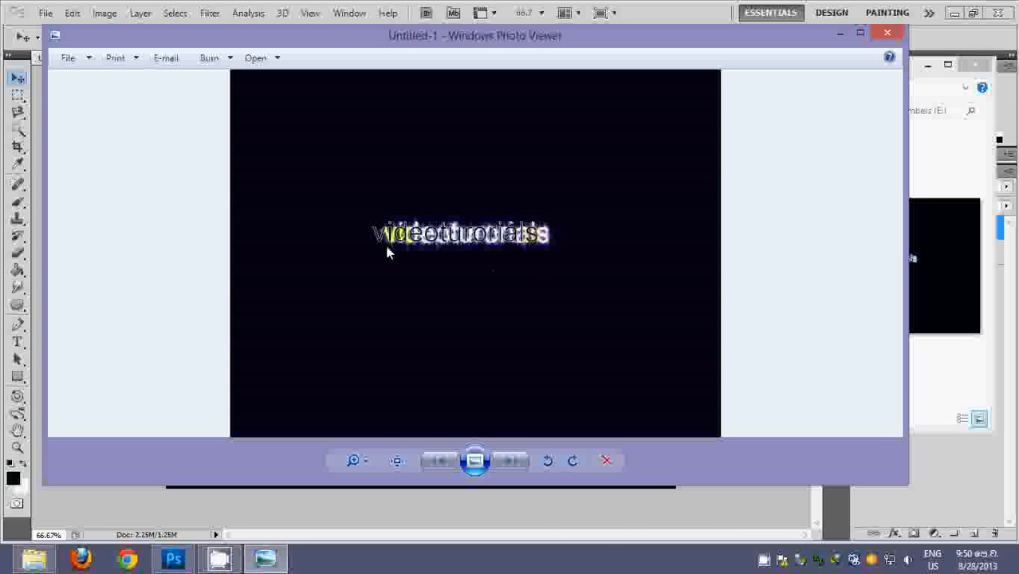
Close the image viewer and File Explorer, and minimize Photoshop to show the example on the desktop
left_click(885, 36)
left_click(974, 67)
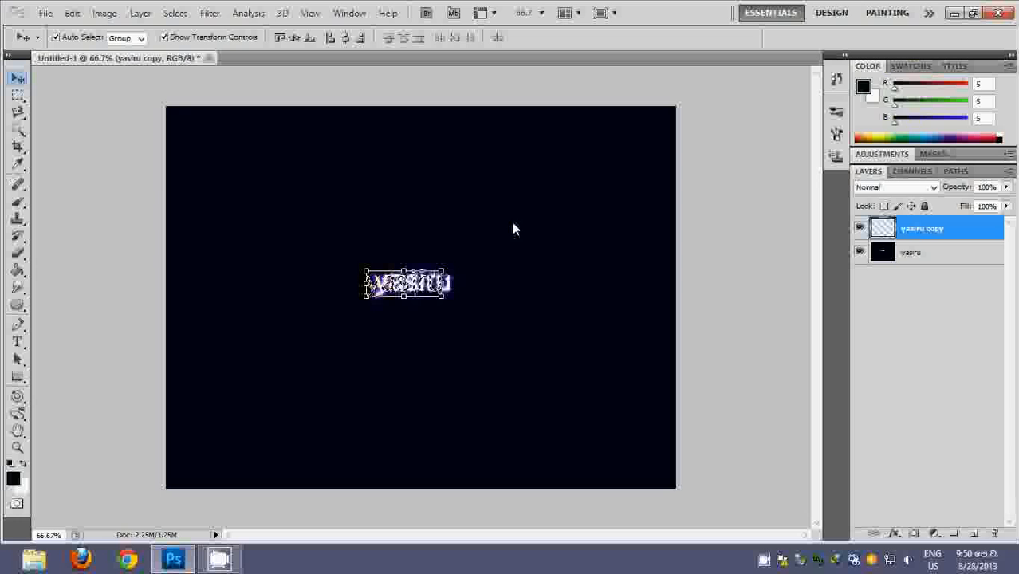
left_click(954, 16)
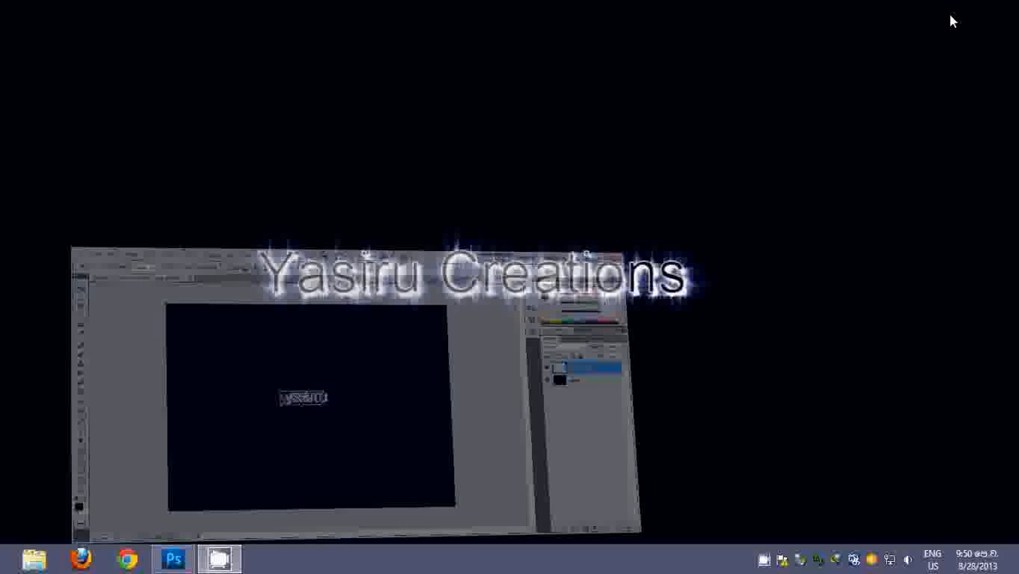